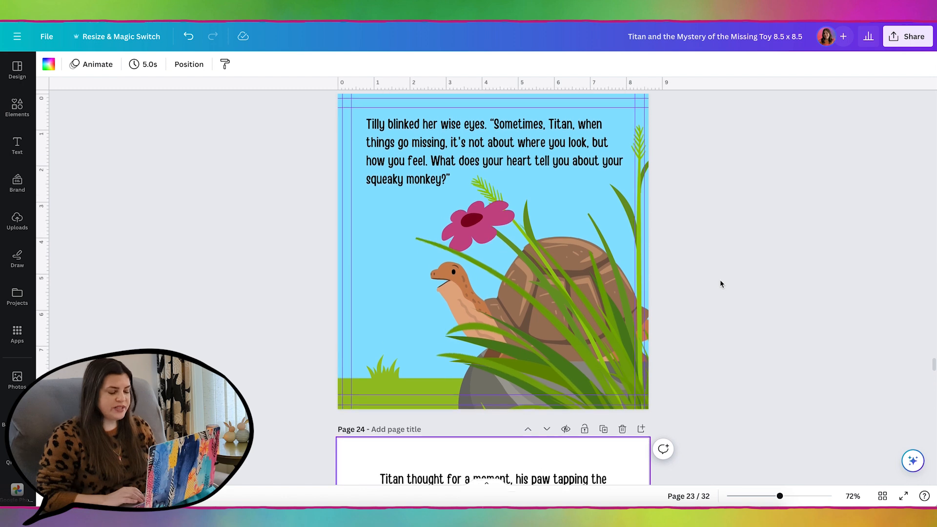
# Step: Review the story text and illustrations on pages 21 to 25
pyautogui.scroll(-8, 721, 284)
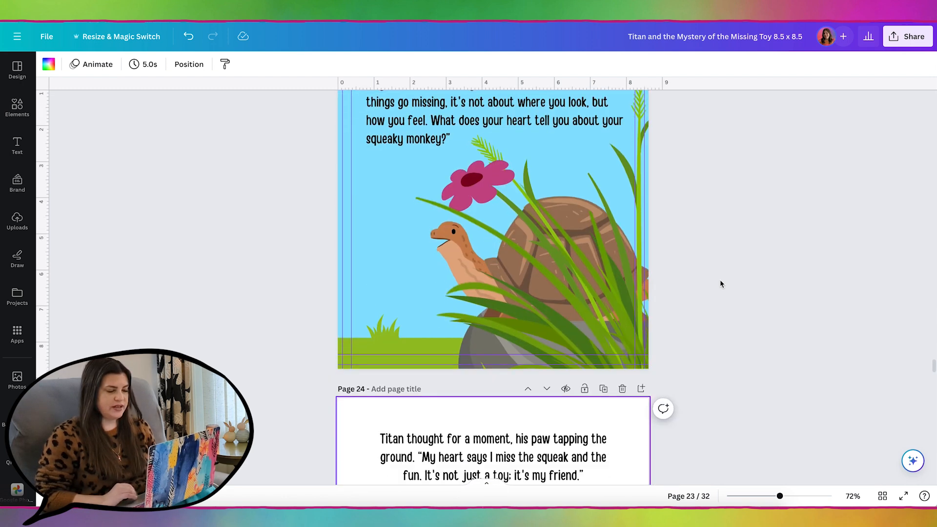
pyautogui.scroll(-1, 721, 283)
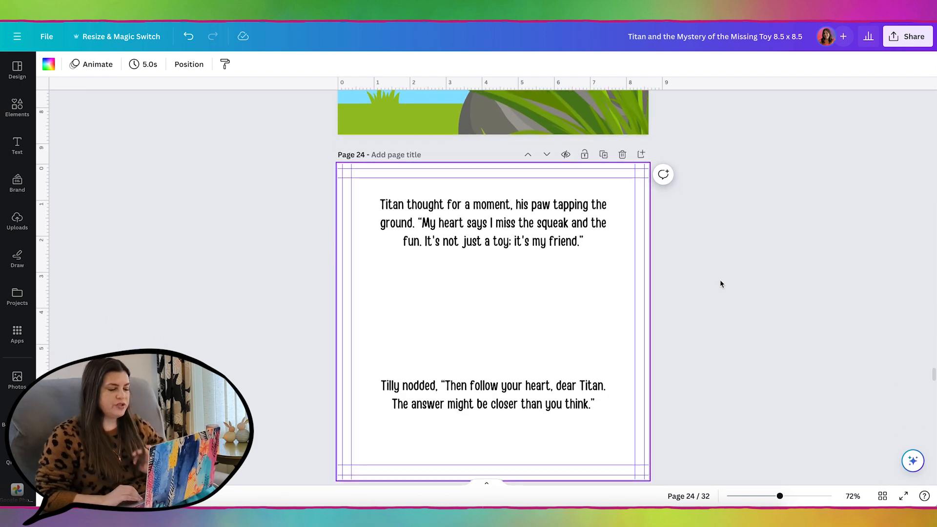
pyautogui.scroll(-1, 721, 284)
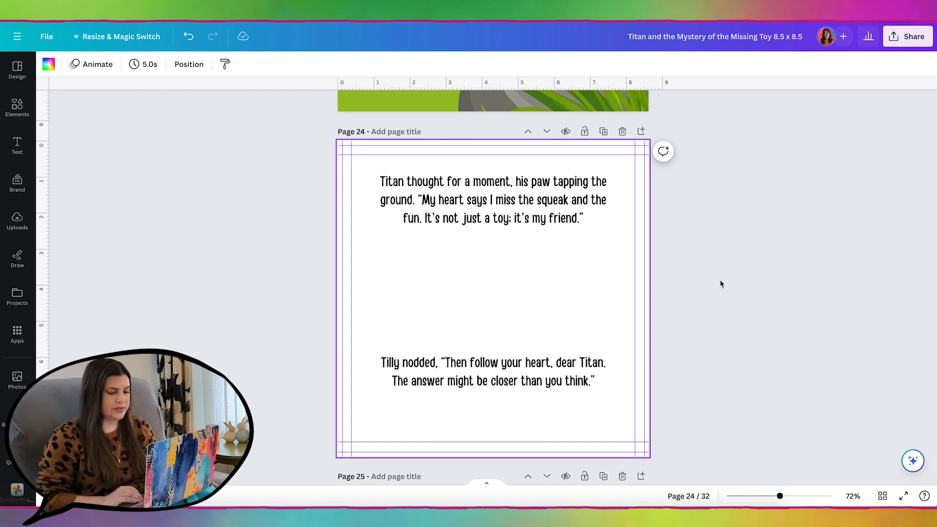
pyautogui.scroll(-3, 721, 281)
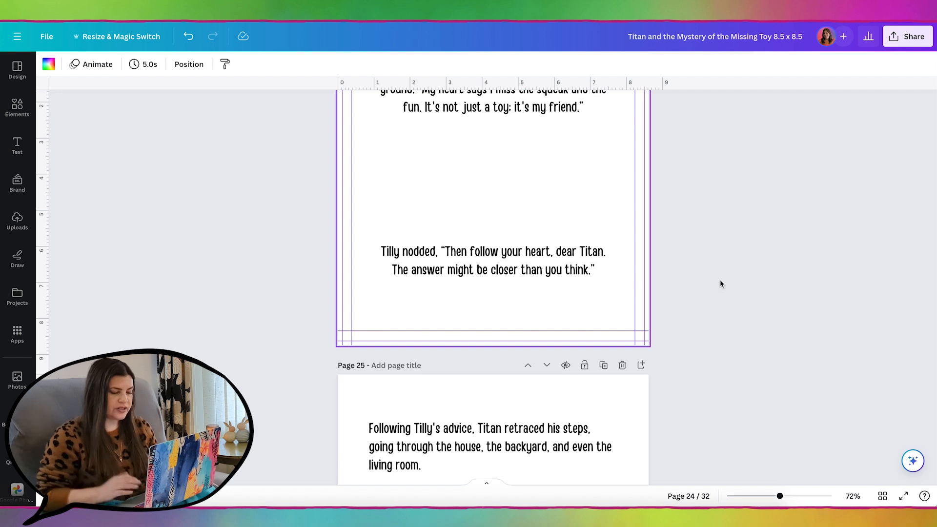
pyautogui.scroll(-7, 721, 283)
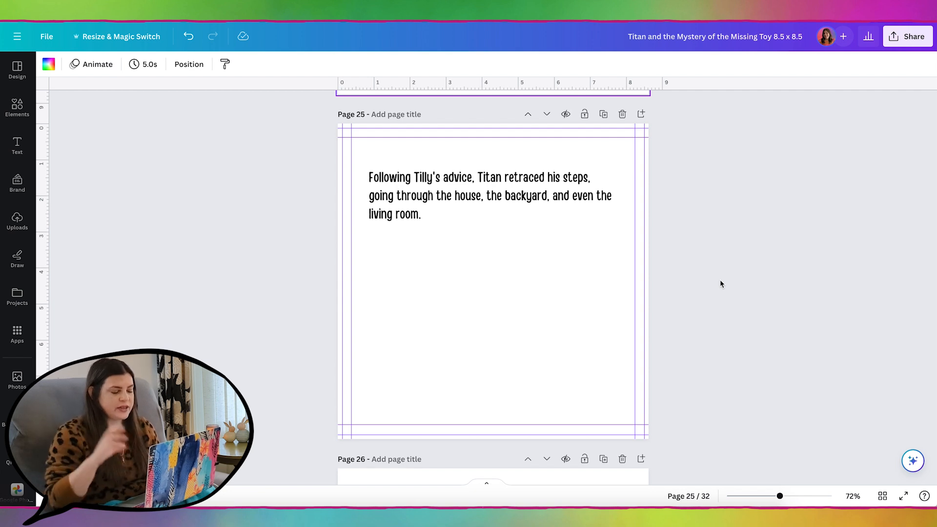
pyautogui.scroll(7, 720, 281)
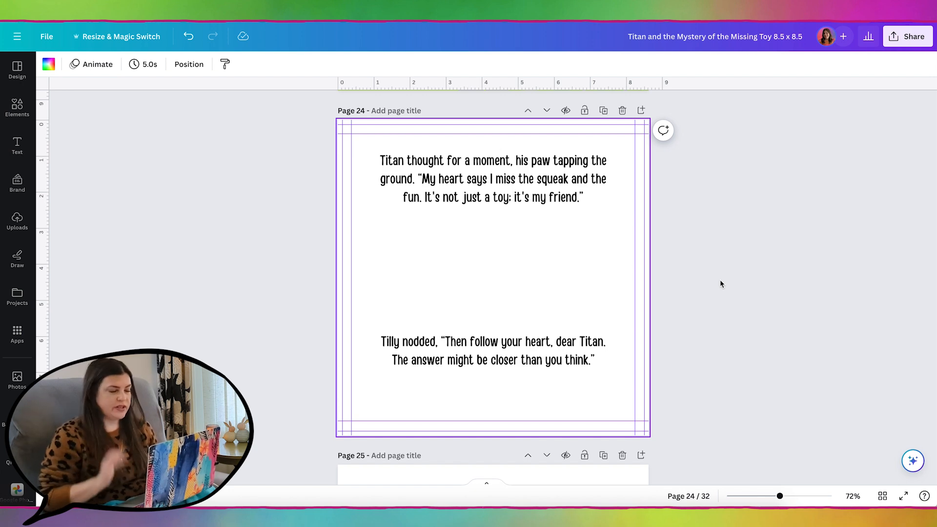
pyautogui.scroll(7, 720, 282)
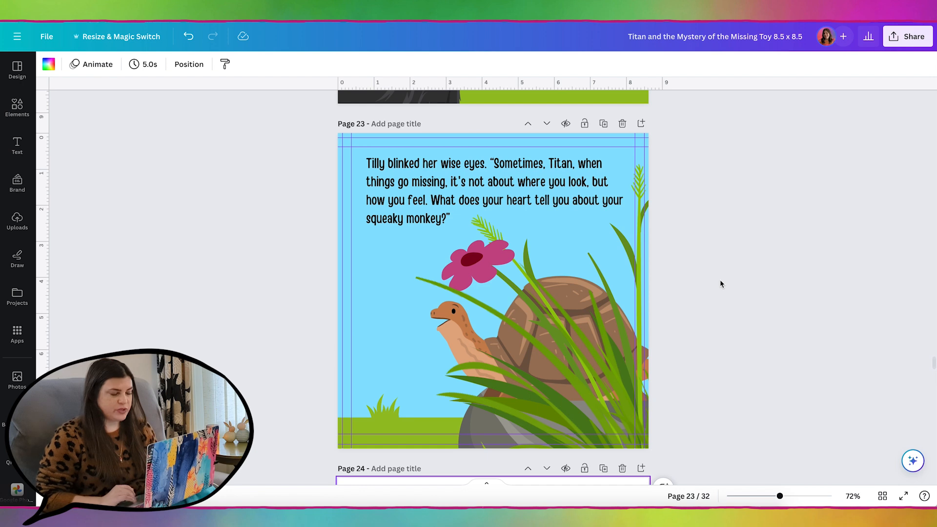
pyautogui.scroll(7, 721, 282)
pyautogui.scroll(6, 721, 283)
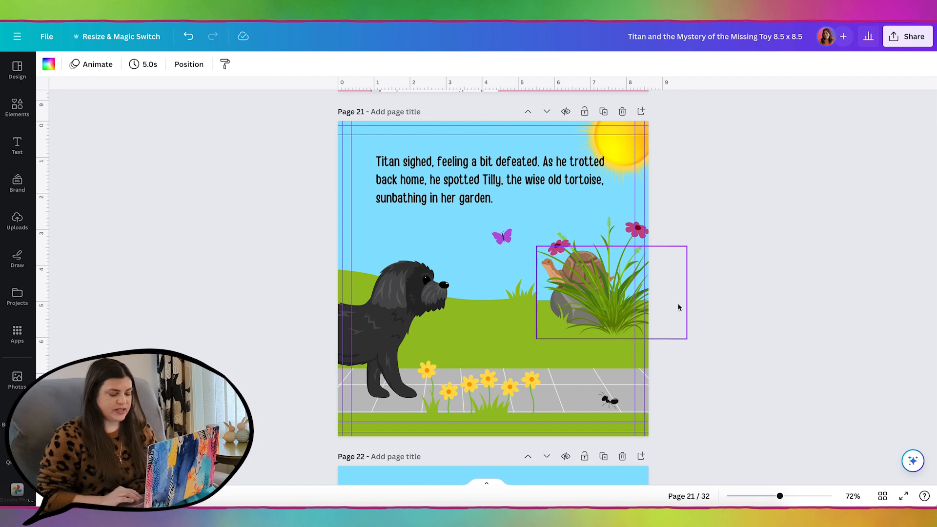
pyautogui.scroll(-19, 742, 387)
pyautogui.scroll(1, 741, 388)
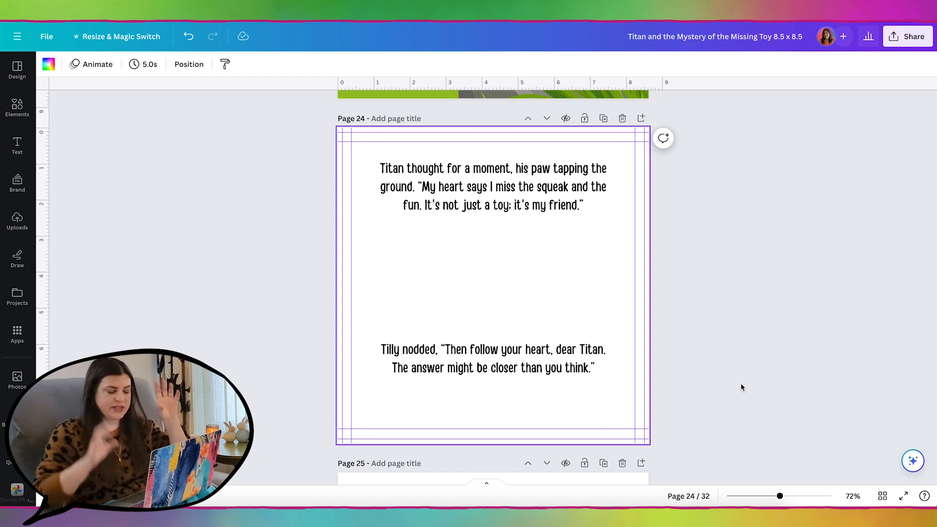
pyautogui.scroll(-6, 741, 387)
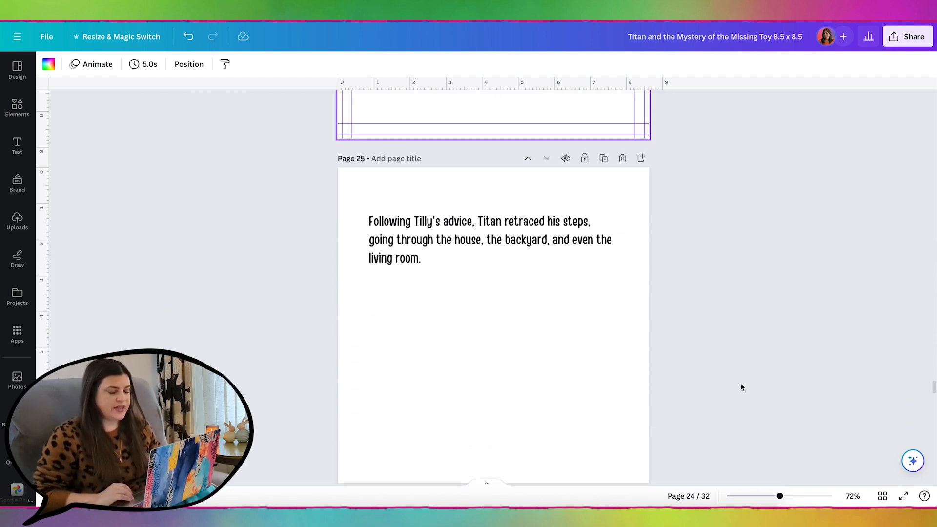
pyautogui.scroll(-1, 741, 387)
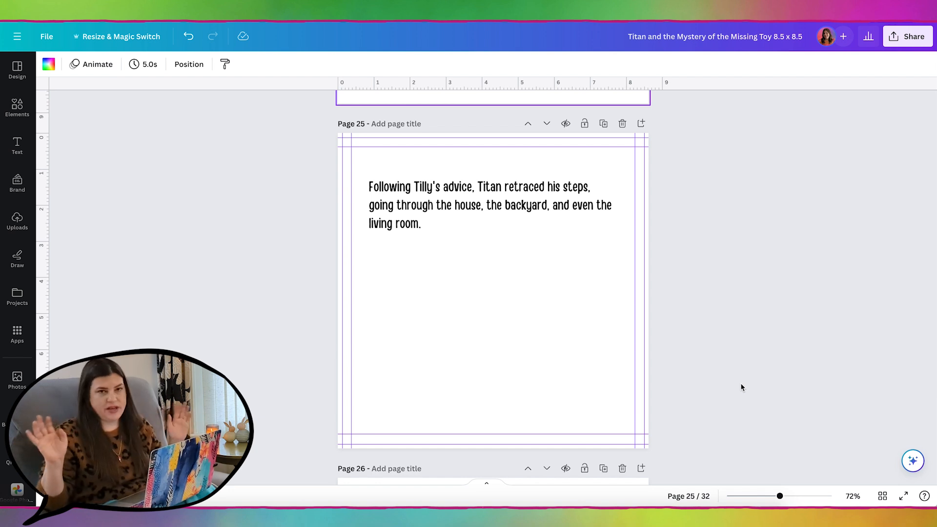
# Step: Left-align the "Titan thought for a moment" text on page 24, narrow it to about 4 in wide, and place it at the page's upper right
pyautogui.scroll(7, 742, 387)
pyautogui.click(430, 174)
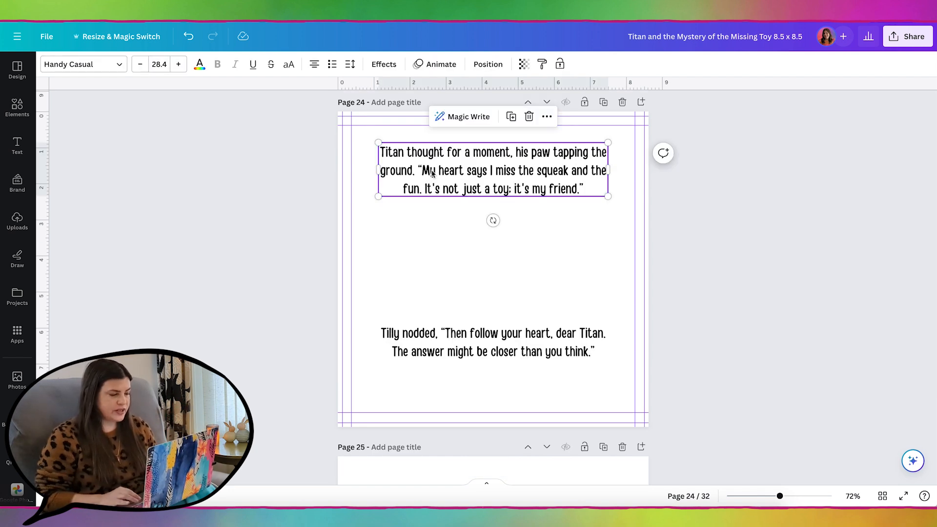
pyautogui.click(315, 64)
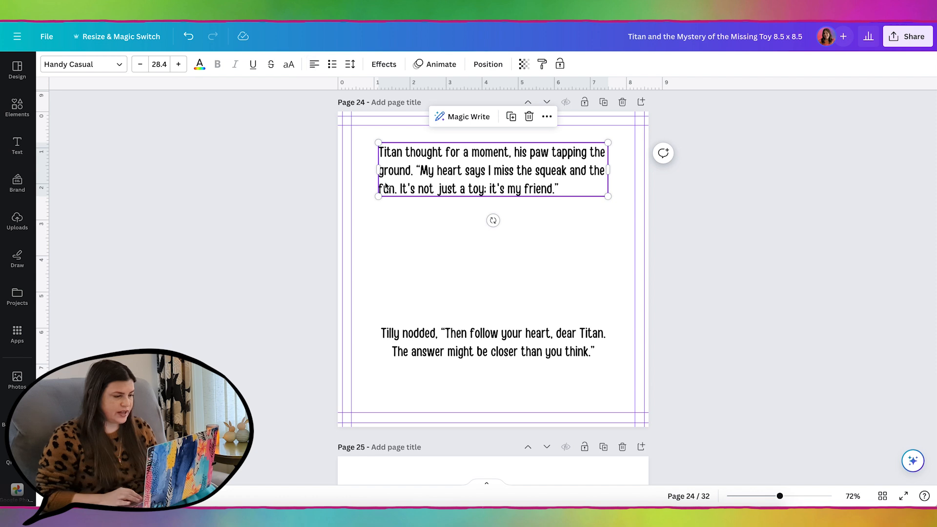
pyautogui.moveTo(376, 170); pyautogui.dragTo(464, 173)
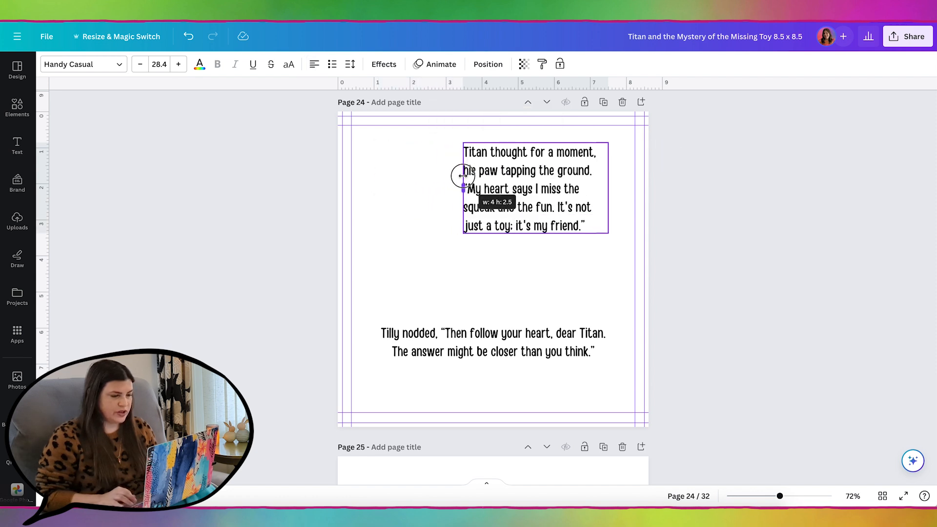
pyautogui.moveTo(531, 190); pyautogui.dragTo(545, 190)
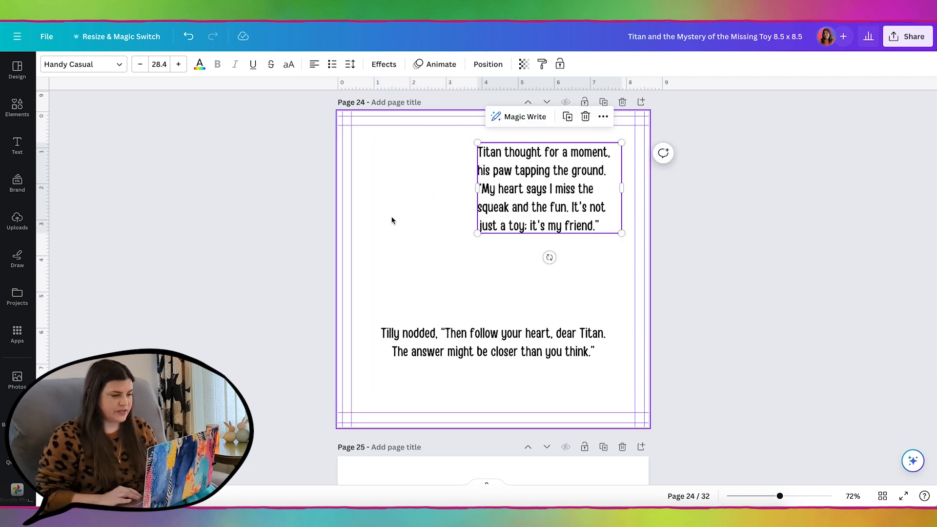
# Step: Left-align the "Tilly nodded" text on page 24, narrow it to four lines, and place it at the page's lower left
pyautogui.click(512, 352)
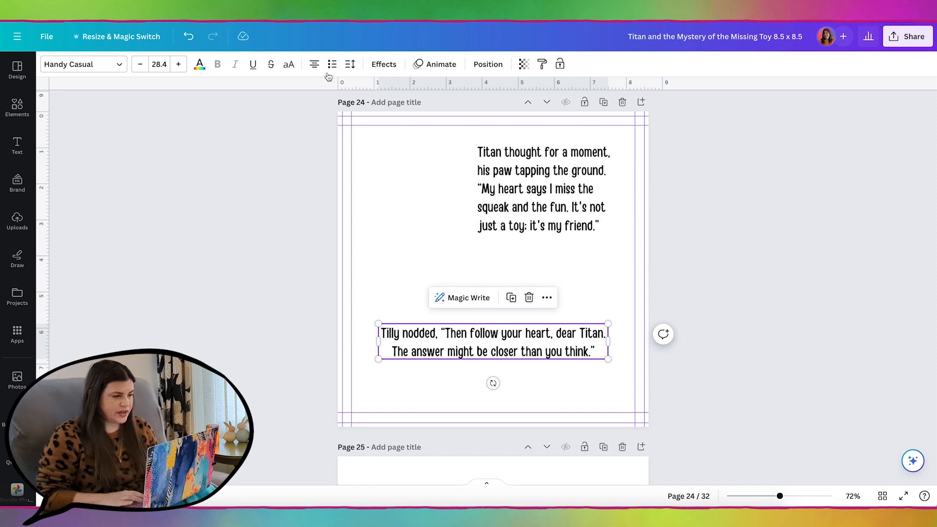
pyautogui.click(315, 64)
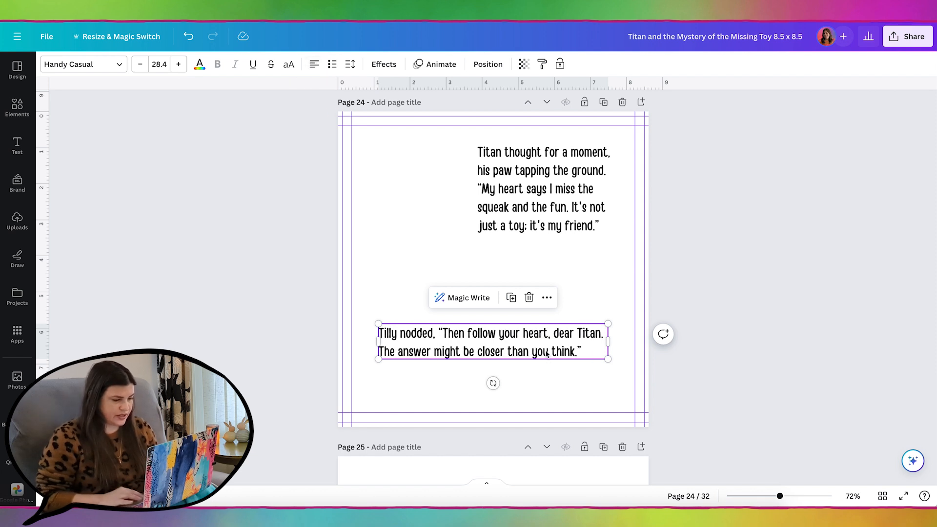
pyautogui.moveTo(613, 344); pyautogui.dragTo(511, 345)
pyautogui.moveTo(433, 359); pyautogui.dragTo(401, 380)
pyautogui.click(700, 284)
# Step: Copy the standing, open-mouthed dog illustration at the upper left of page 4
pyautogui.scroll(4, 699, 283)
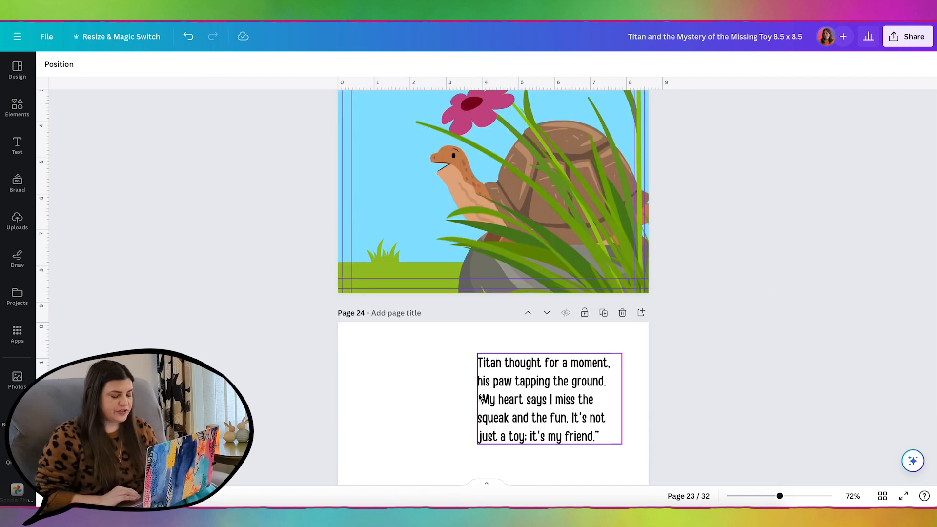
pyautogui.scroll(-2, 520, 397)
pyautogui.scroll(20, 520, 396)
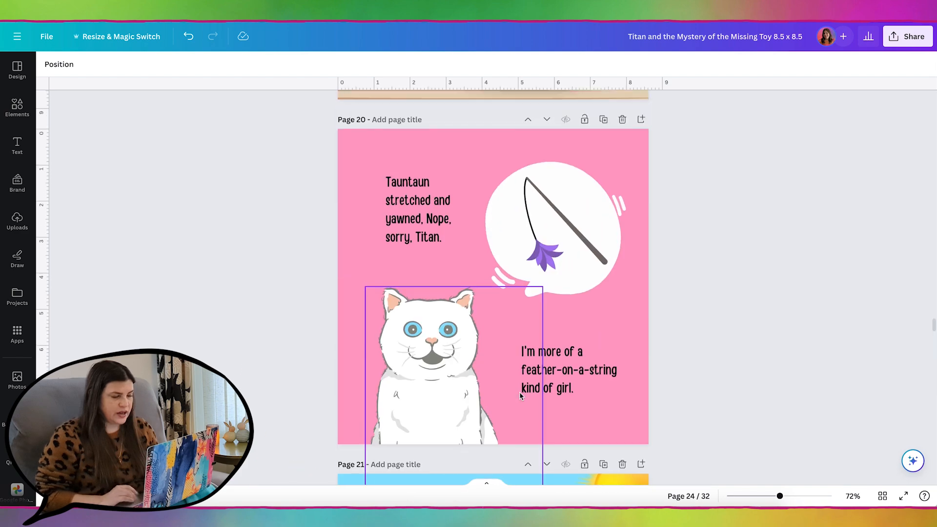
pyautogui.scroll(20, 521, 396)
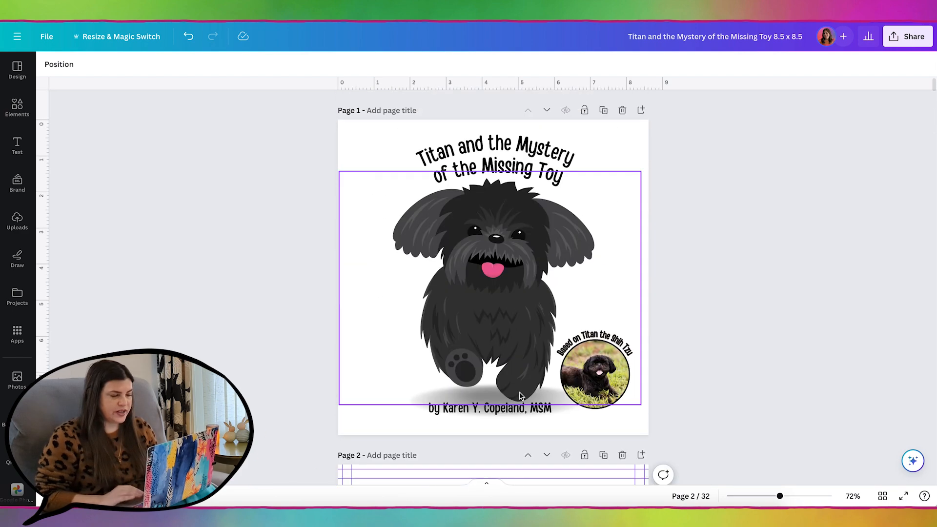
pyautogui.scroll(-17, 521, 396)
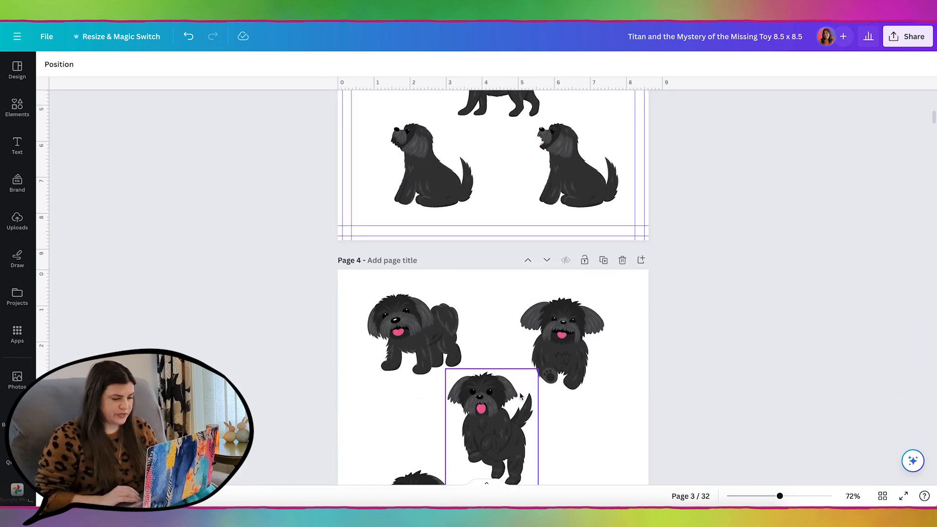
pyautogui.scroll(3, 519, 391)
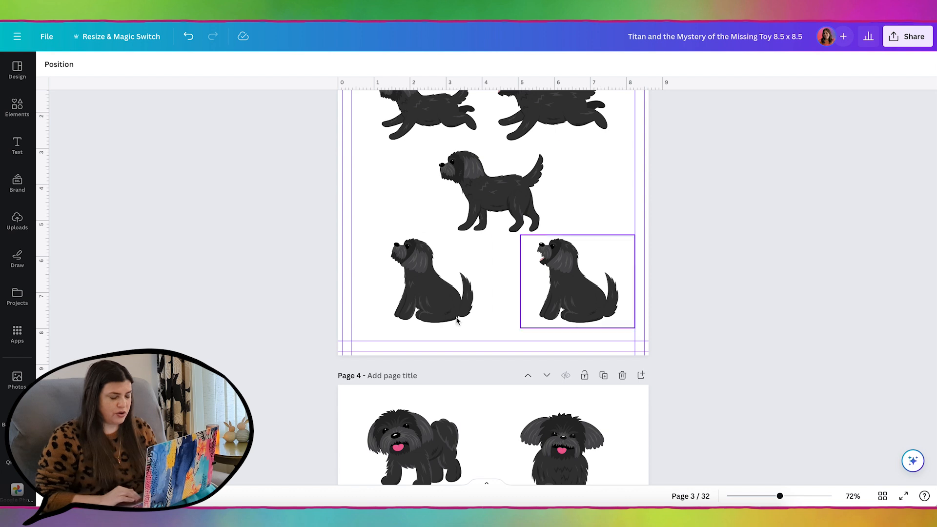
pyautogui.scroll(-5, 552, 273)
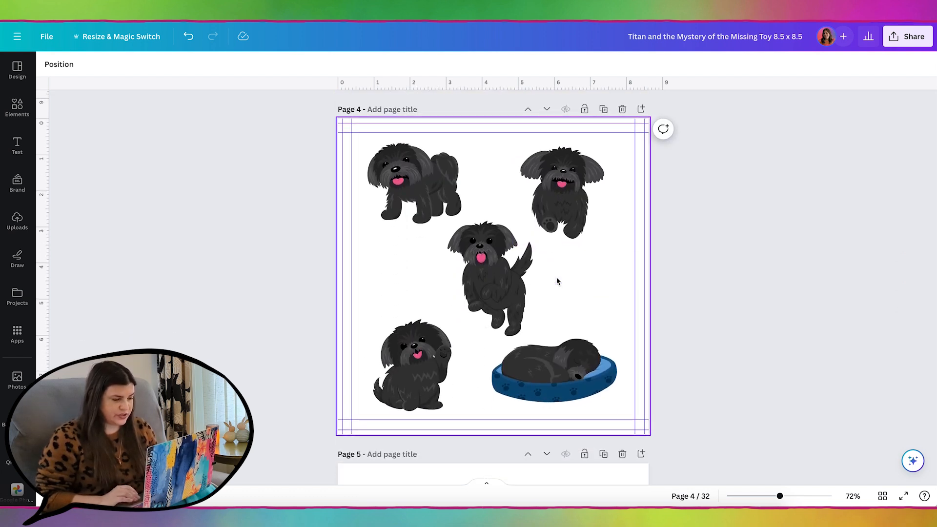
pyautogui.scroll(-2, 557, 278)
pyautogui.click(413, 164)
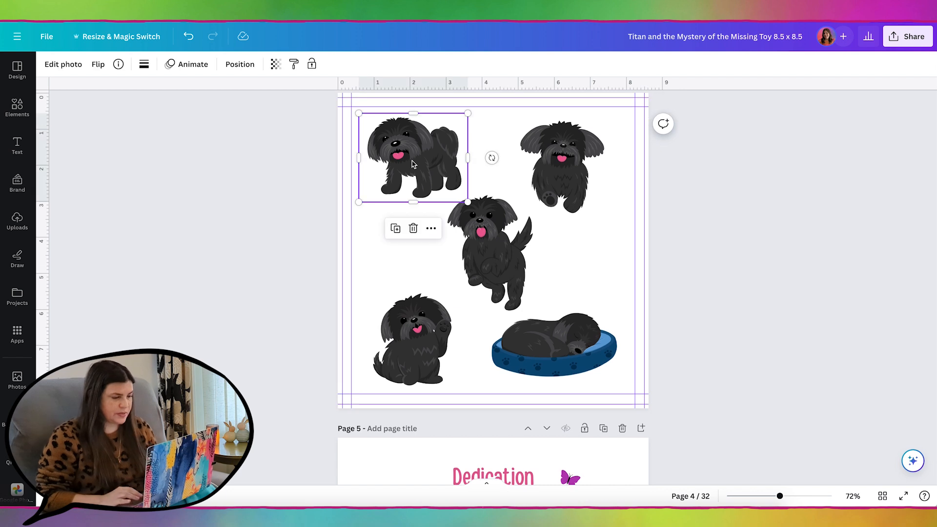
pyautogui.press('super+c')
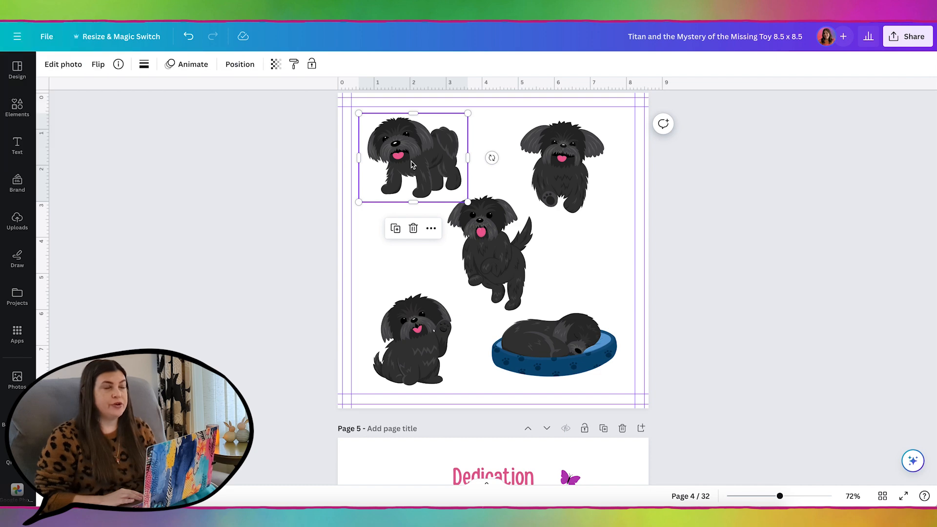
# Step: Paste the dog onto page 24, enlarge it, flip it horizontally, and place it left of the upper text
pyautogui.scroll(-20, 471, 258)
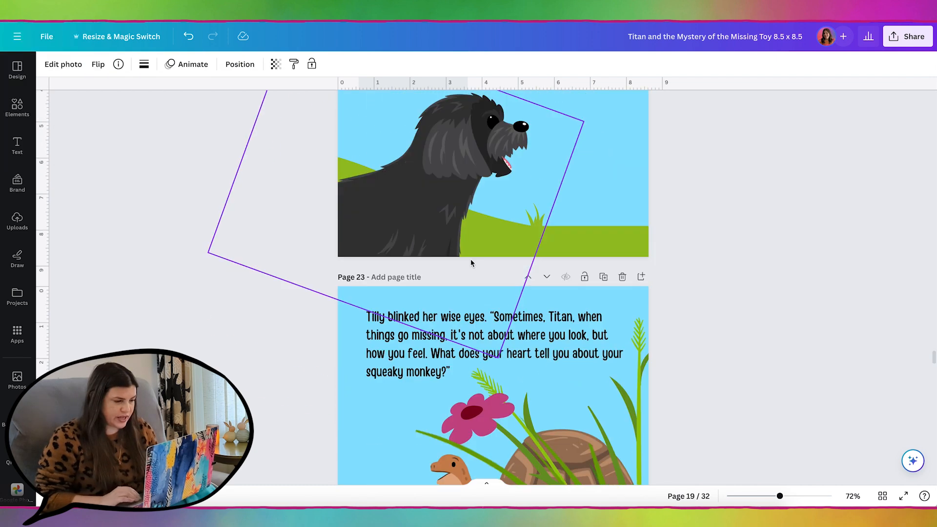
pyautogui.scroll(6, 471, 264)
pyautogui.press('super+v')
pyautogui.moveTo(468, 309); pyautogui.dragTo(551, 387)
pyautogui.click(98, 63)
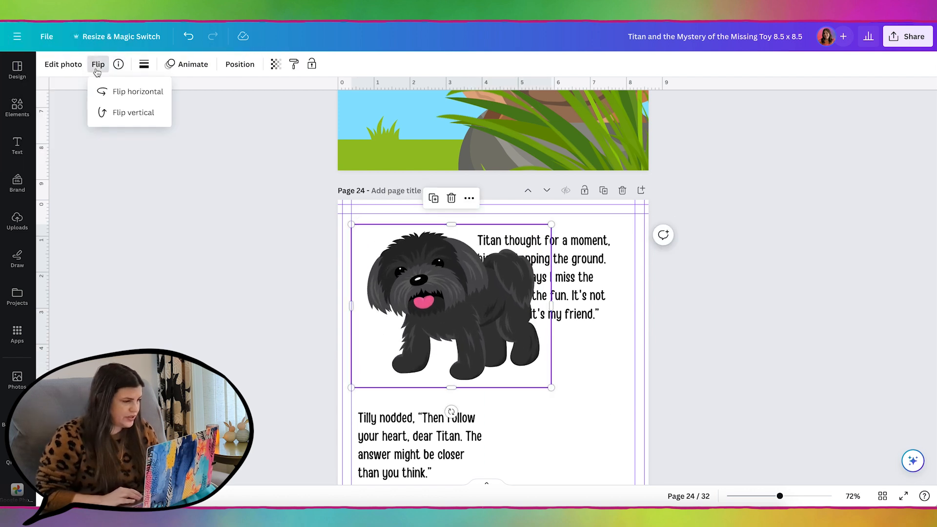
pyautogui.click(125, 92)
pyautogui.moveTo(470, 272); pyautogui.dragTo(402, 256)
# Step: Add a circle shape, shrink and flatten it into a small oval, and place it over the dog's tongue
pyautogui.scroll(10, 406, 273)
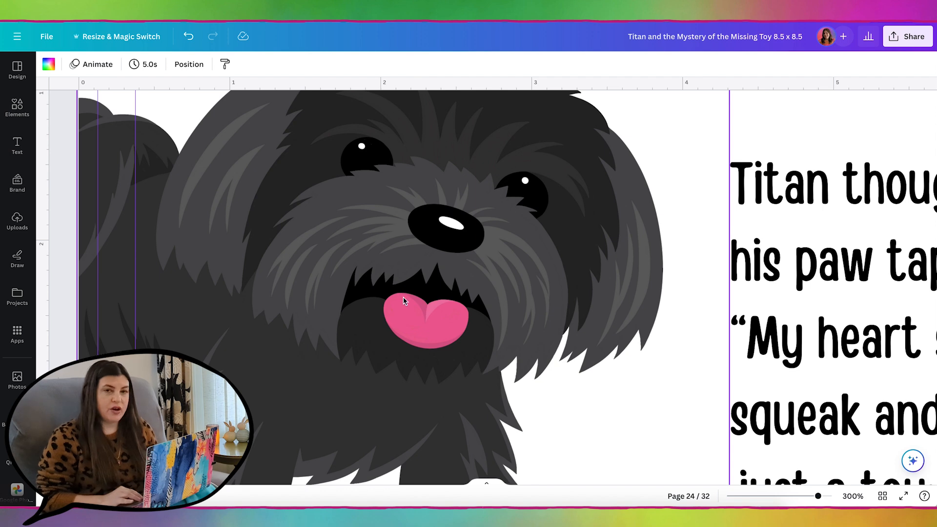
pyautogui.click(17, 105)
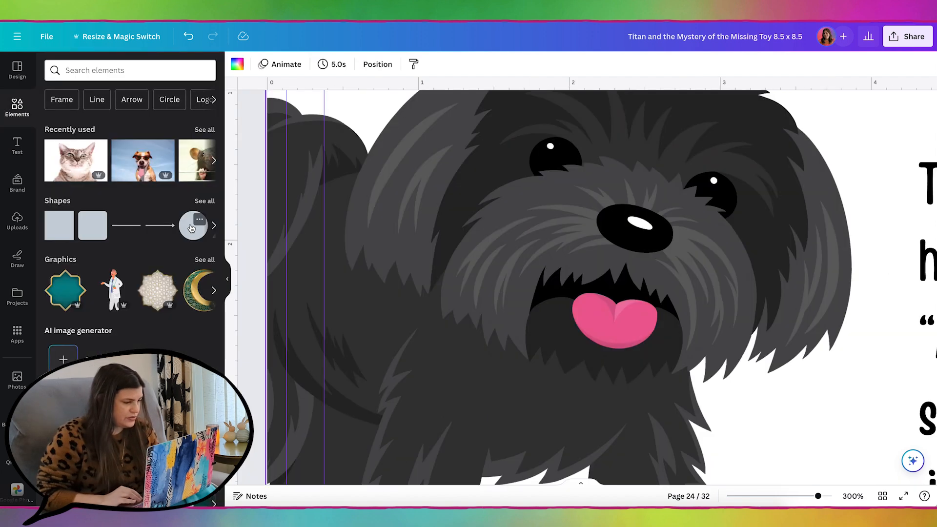
pyautogui.click(194, 225)
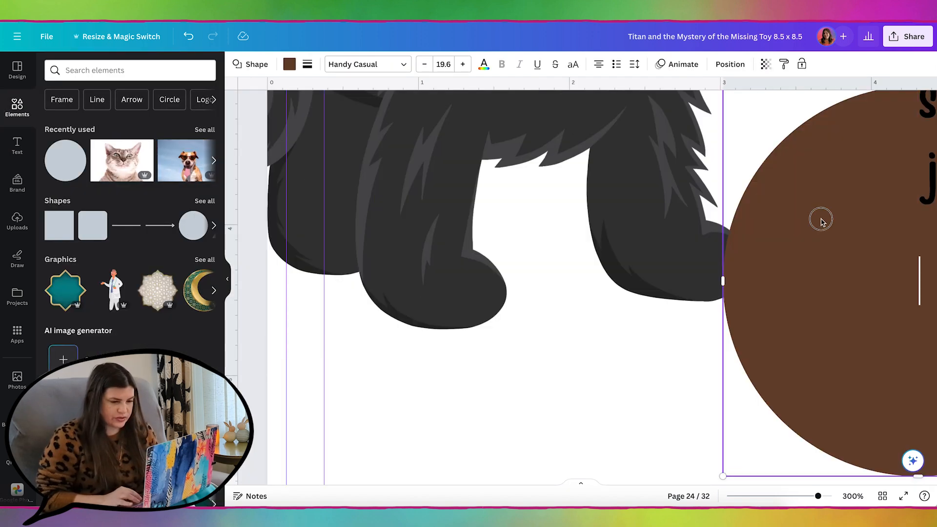
pyautogui.moveTo(820, 219); pyautogui.dragTo(563, 228)
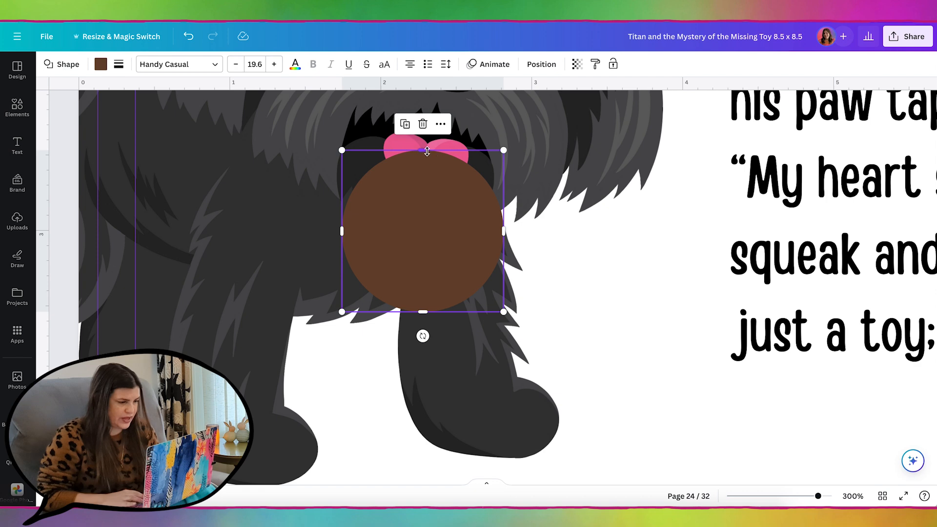
pyautogui.moveTo(424, 149); pyautogui.dragTo(430, 219)
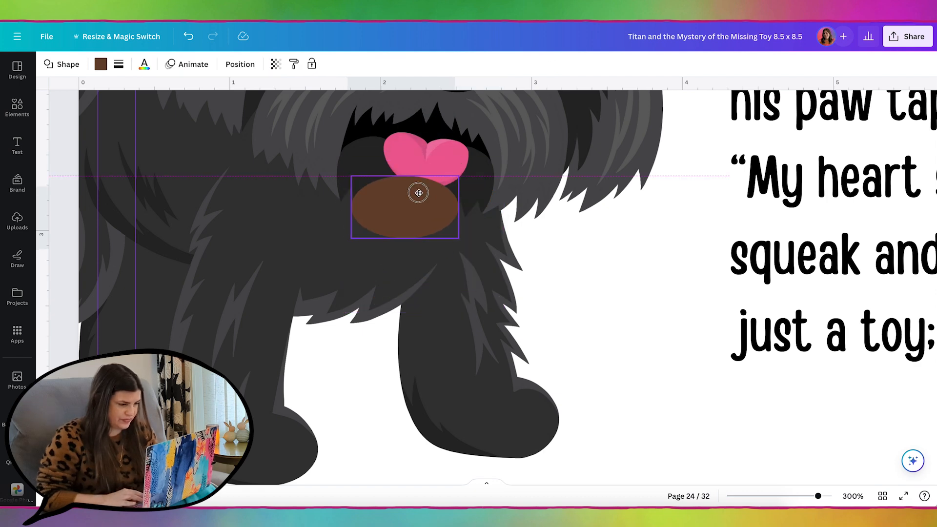
pyautogui.moveTo(418, 192); pyautogui.dragTo(421, 159)
# Step: Recolor the oval with the dark grey sampled from the fur beside the dog's mouth to hide the tongue
pyautogui.click(101, 64)
pyautogui.click(188, 261)
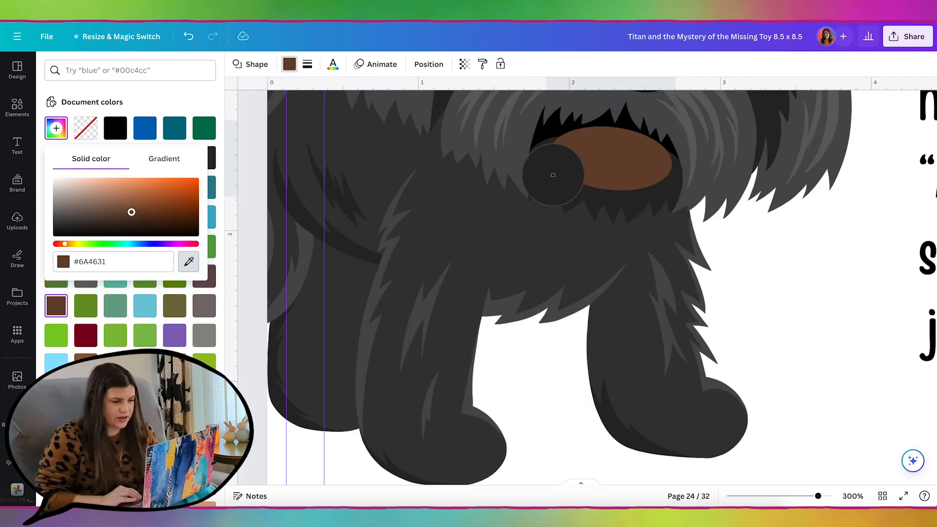
pyautogui.click(550, 177)
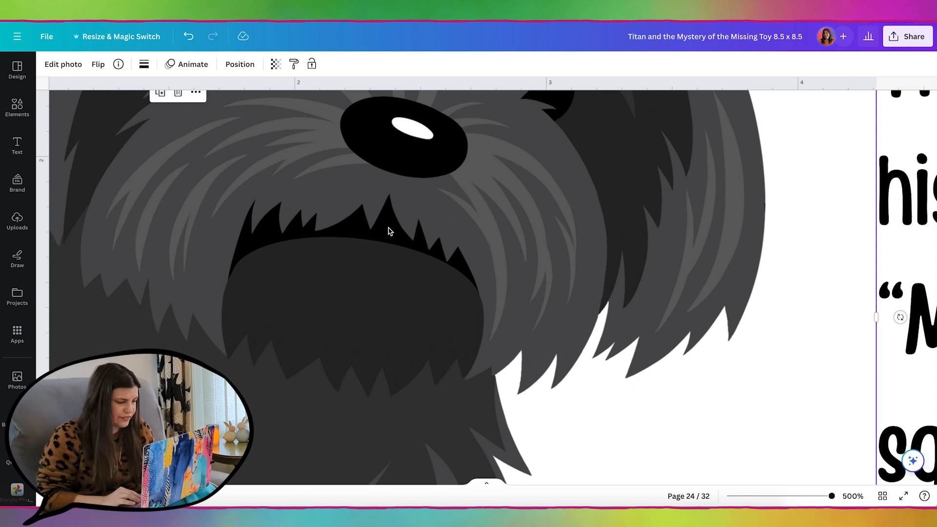
# Step: Search the element graphics for a triangle shape
pyautogui.click(17, 106)
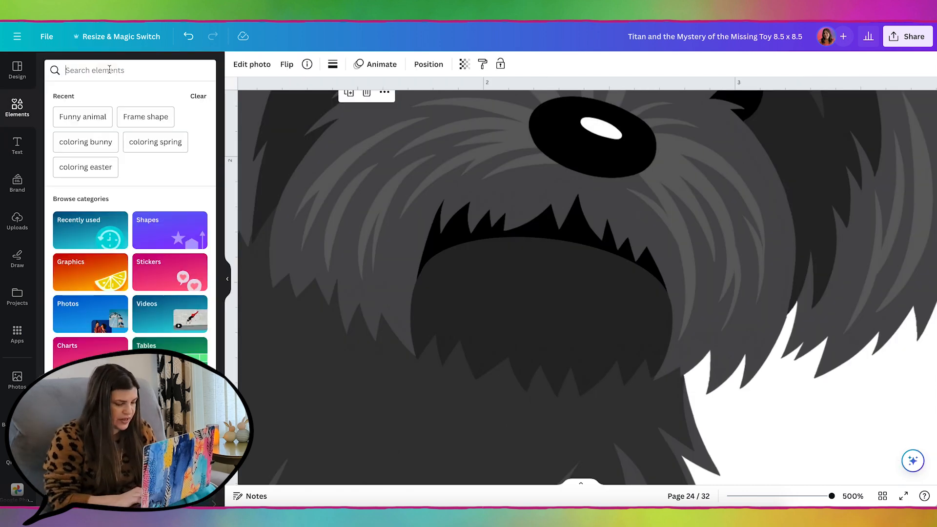
pyautogui.write('triangl')
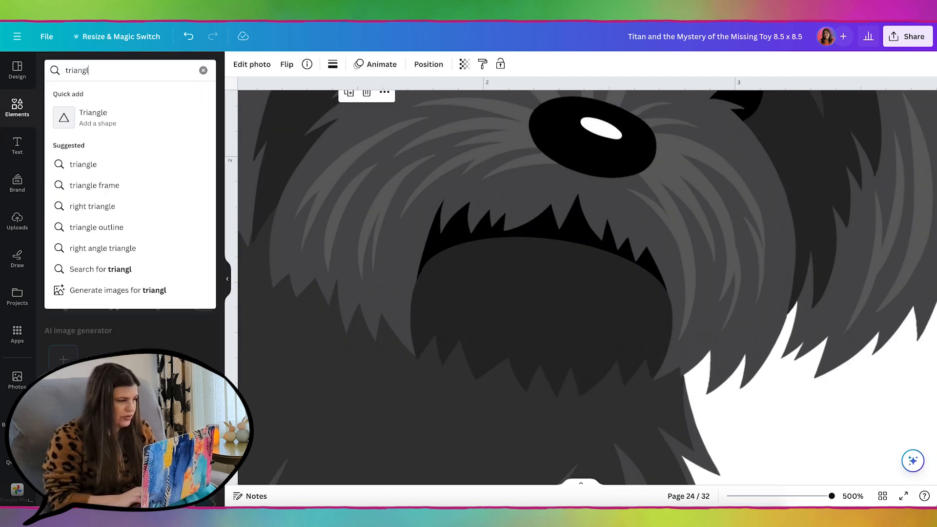
pyautogui.write('e')
pyautogui.press('Return')
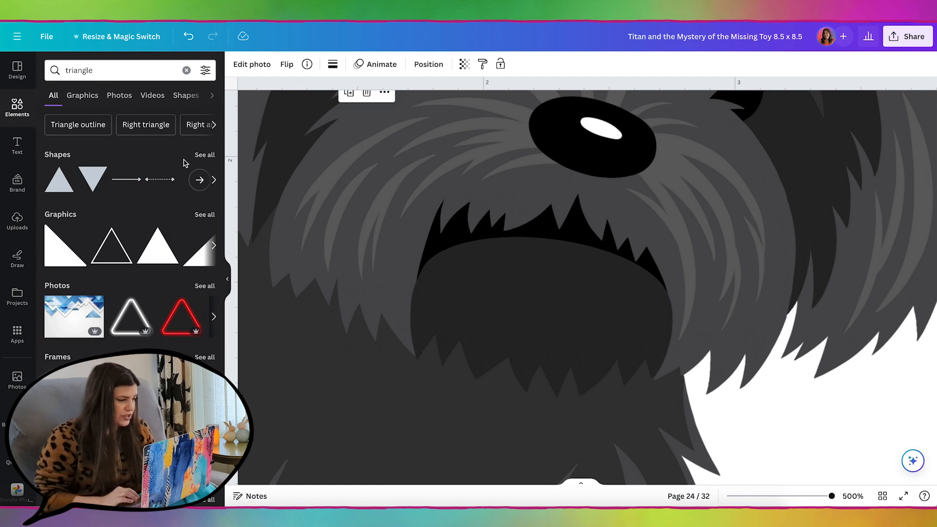
pyautogui.click(112, 73)
pyautogui.write('shape')
pyautogui.press('Return')
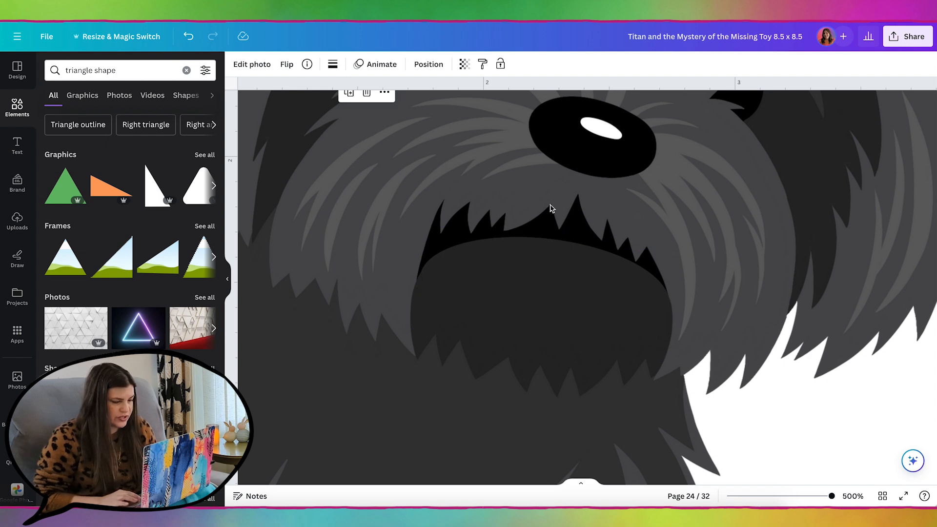
pyautogui.click(82, 95)
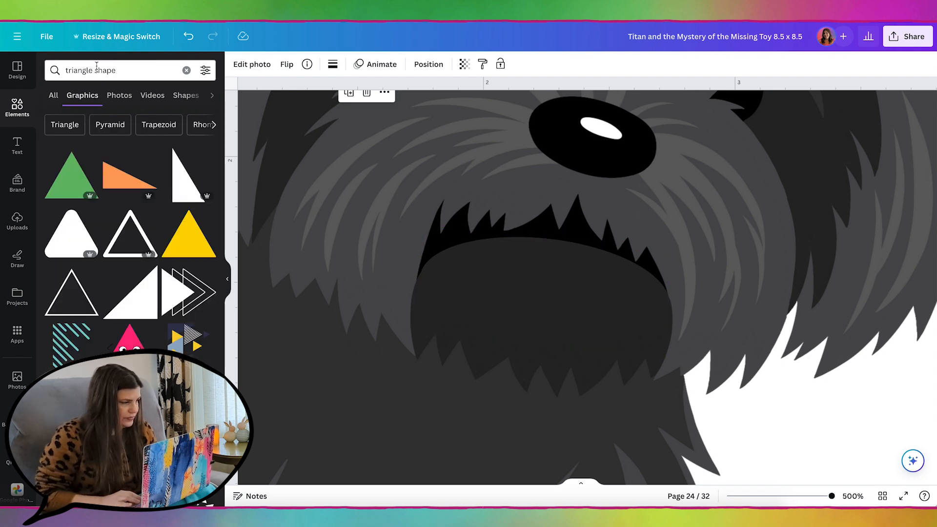
# Step: Find "fang shape" graphics, add the single curved tan fang, and recolor it with the dark grey sampled from the oval over the mouth
pyautogui.doubleClick(85, 71)
pyautogui.write('fang')
pyautogui.press('Return')
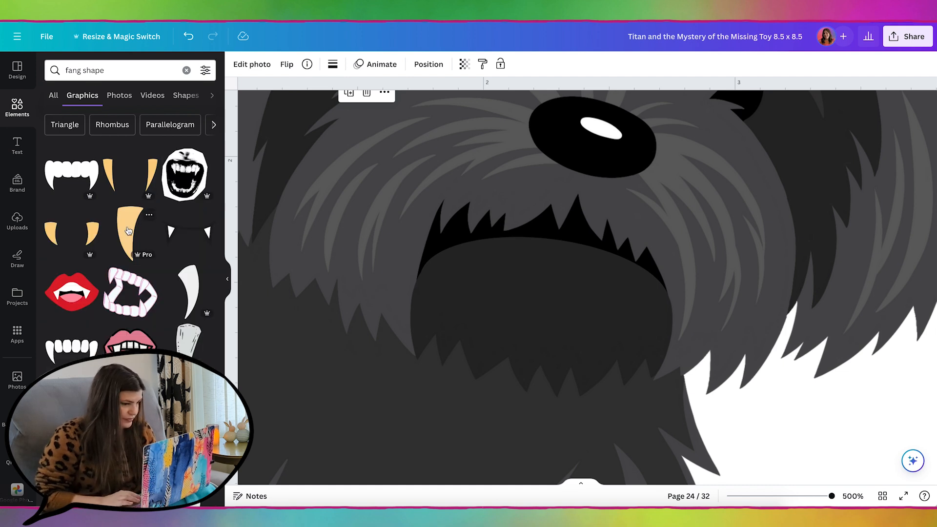
pyautogui.click(124, 231)
pyautogui.click(359, 64)
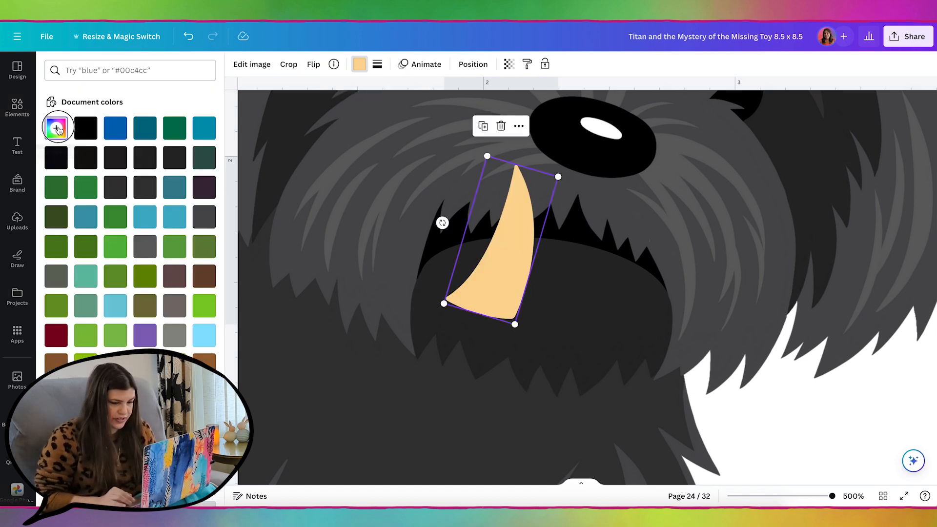
pyautogui.click(56, 128)
pyautogui.click(191, 241)
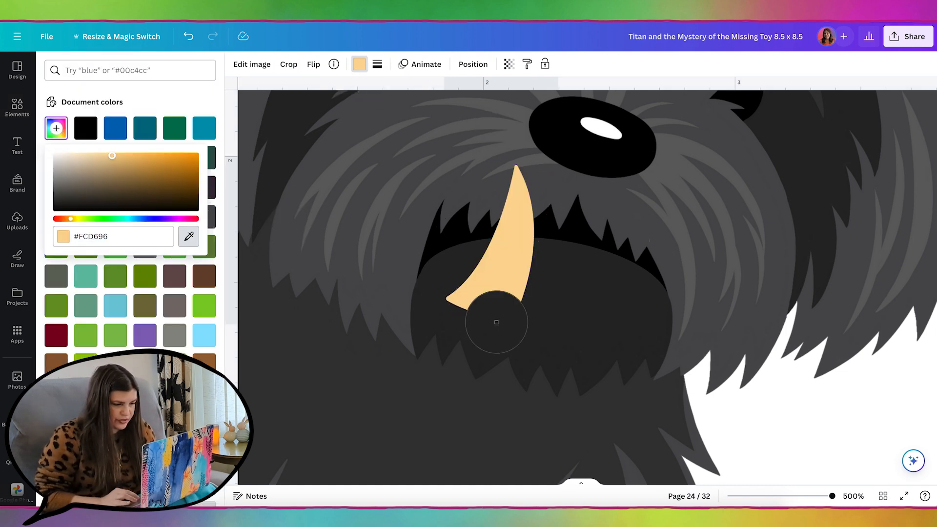
pyautogui.click(605, 286)
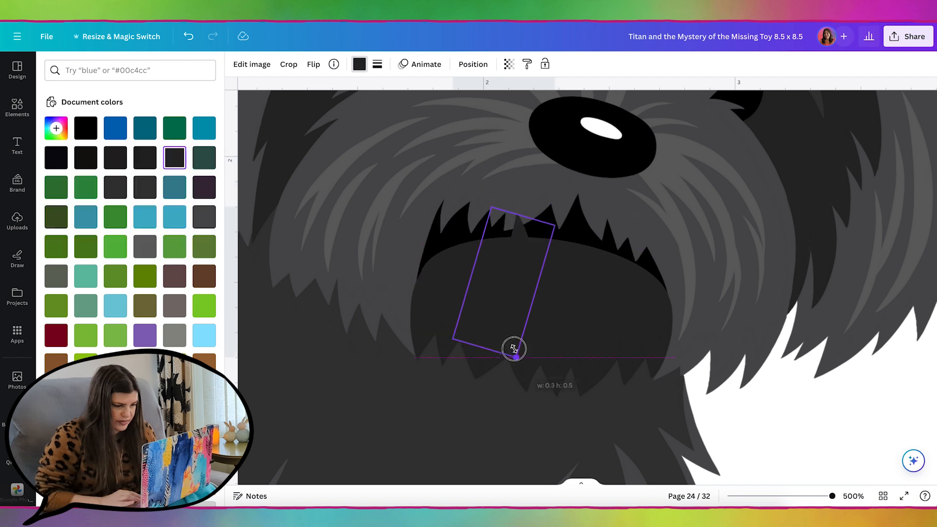
# Step: Shrink and rotate the fang, and place copies of it over the black gaps along the upper edge of the dog's mouth
pyautogui.moveTo(514, 349); pyautogui.dragTo(494, 220)
pyautogui.moveTo(542, 250); pyautogui.dragTo(537, 238)
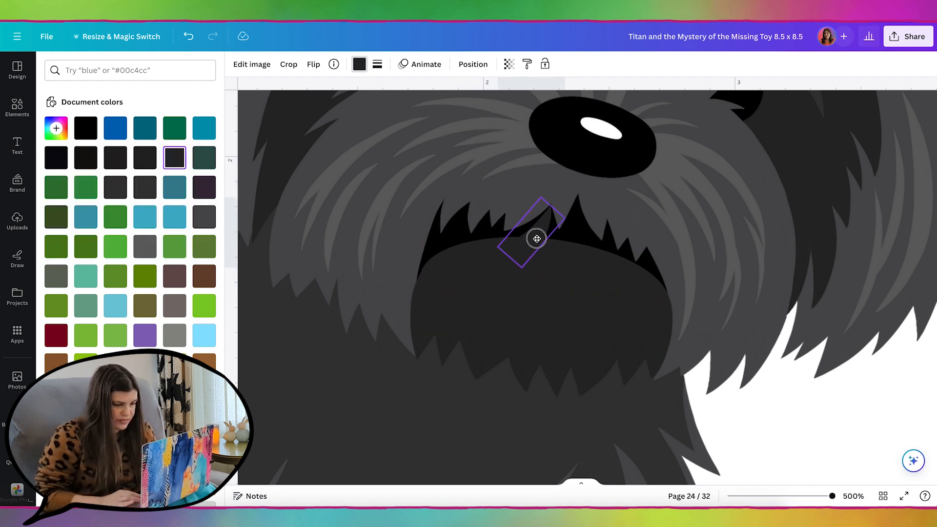
pyautogui.moveTo(496, 214); pyautogui.dragTo(490, 193)
pyautogui.moveTo(531, 237); pyautogui.dragTo(560, 252)
pyautogui.moveTo(611, 224); pyautogui.dragTo(601, 199)
pyautogui.moveTo(557, 254); pyautogui.dragTo(606, 276)
pyautogui.moveTo(568, 258); pyautogui.dragTo(630, 296)
pyautogui.moveTo(584, 278); pyautogui.dragTo(603, 307)
pyautogui.moveTo(636, 271); pyautogui.dragTo(446, 234)
pyautogui.moveTo(482, 238); pyautogui.dragTo(453, 235)
pyautogui.moveTo(436, 266); pyautogui.dragTo(414, 304)
pyautogui.moveTo(388, 243); pyautogui.dragTo(388, 249)
pyautogui.moveTo(272, 243); pyautogui.dragTo(391, 247)
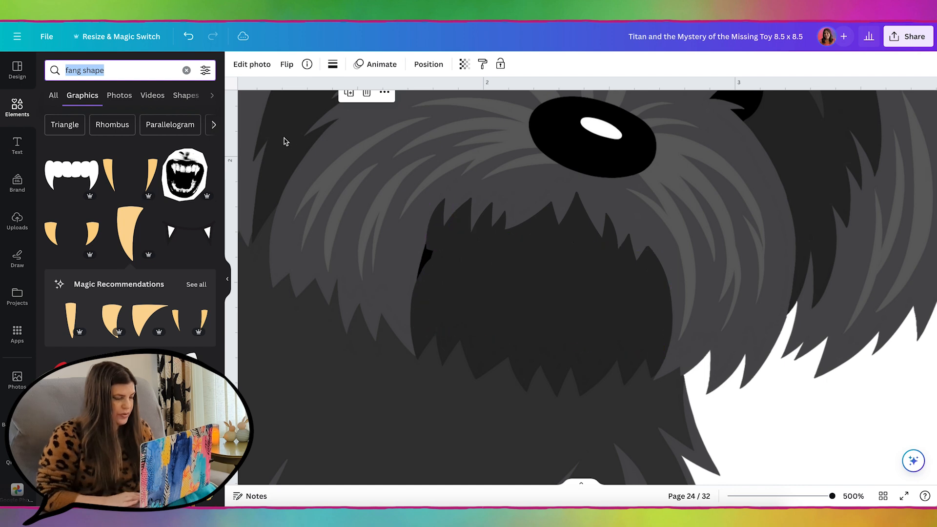
# Step: Add a thin tapered "curve" graphic, shrink it, and recolor it dark grey to cover the remaining black at the mouth's left edge
pyautogui.write('curv')
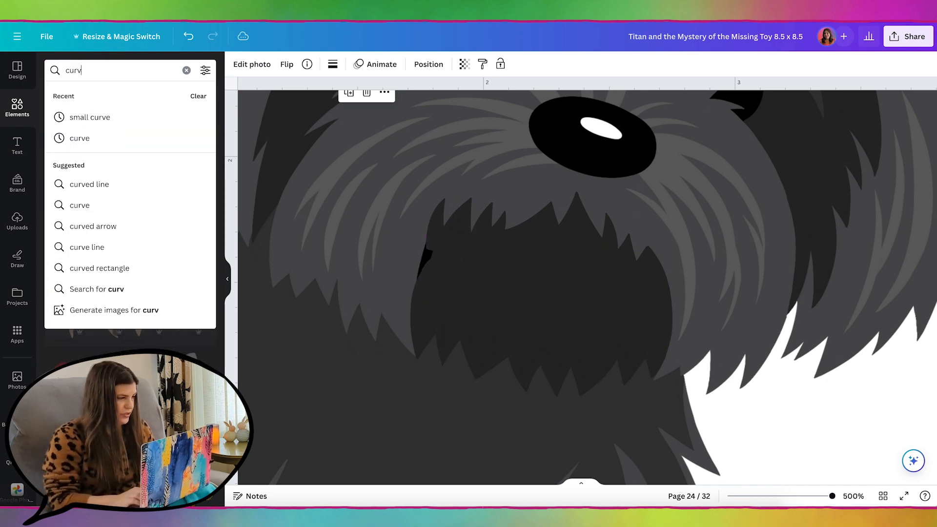
pyautogui.write('e')
pyautogui.press('Return')
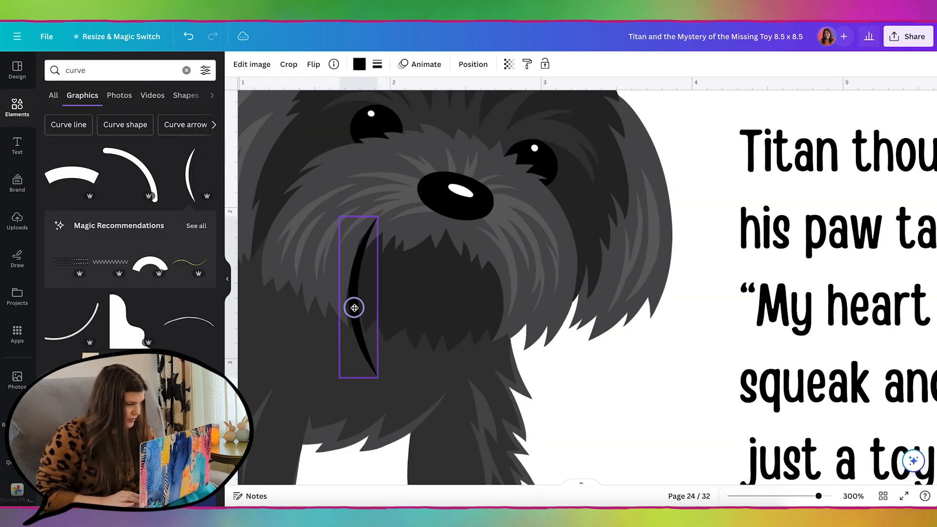
pyautogui.doubleClick(367, 318)
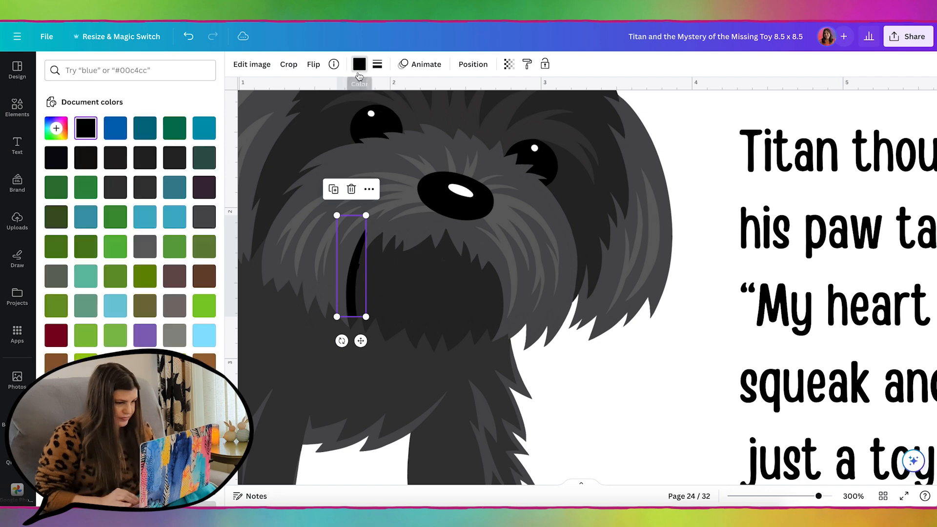
pyautogui.click(57, 130)
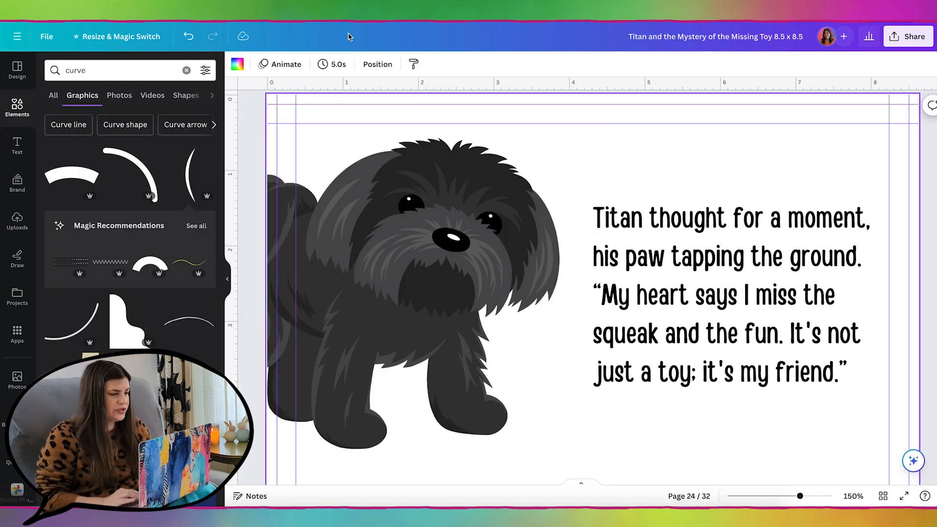
# Step: Group the dog illustration on page 24 with the oval, fang and curve shapes that cover its mouth
pyautogui.click(378, 64)
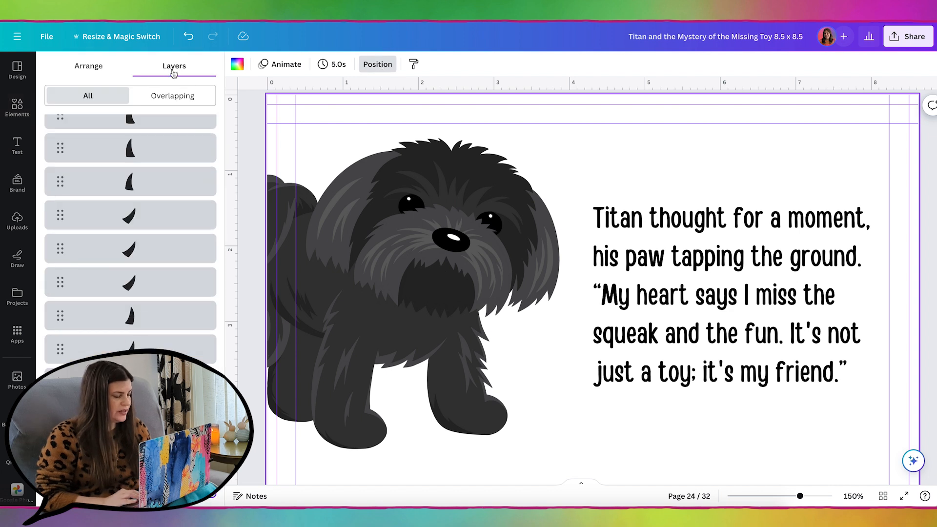
pyautogui.click(141, 450)
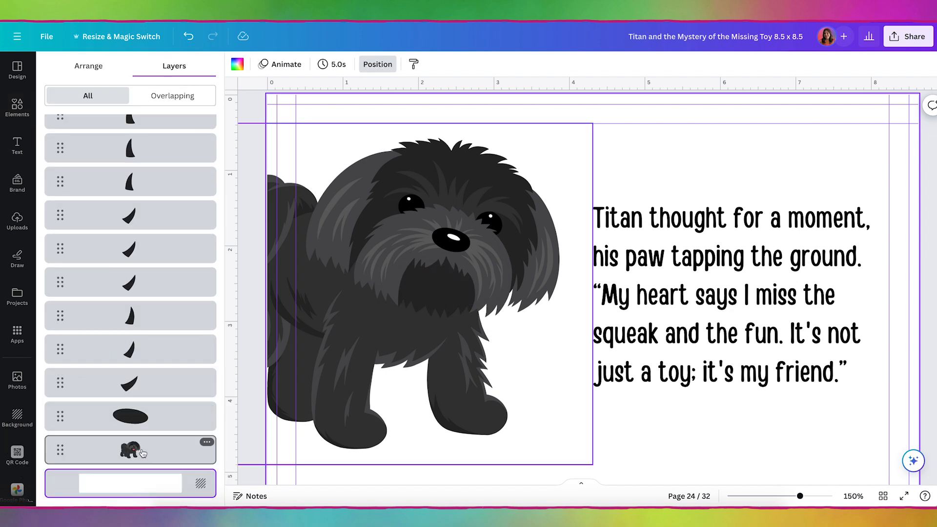
pyautogui.scroll(15, 141, 451)
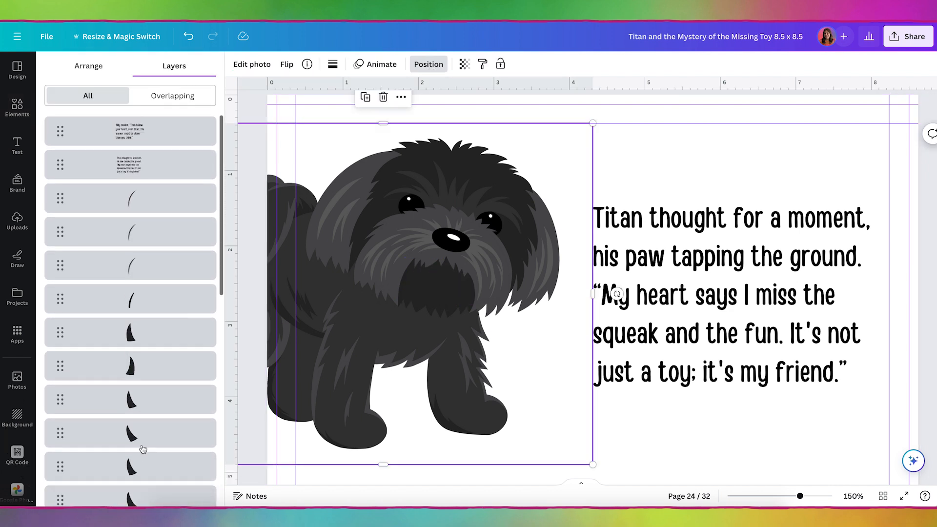
pyautogui.keyDown('shift'); pyautogui.click(144, 202); pyautogui.keyUp('shift')
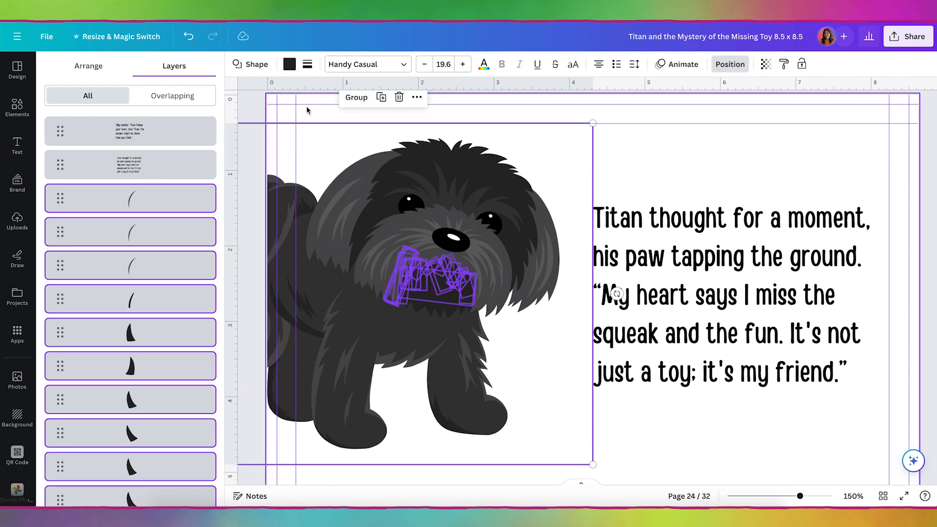
pyautogui.click(357, 97)
pyautogui.click(678, 177)
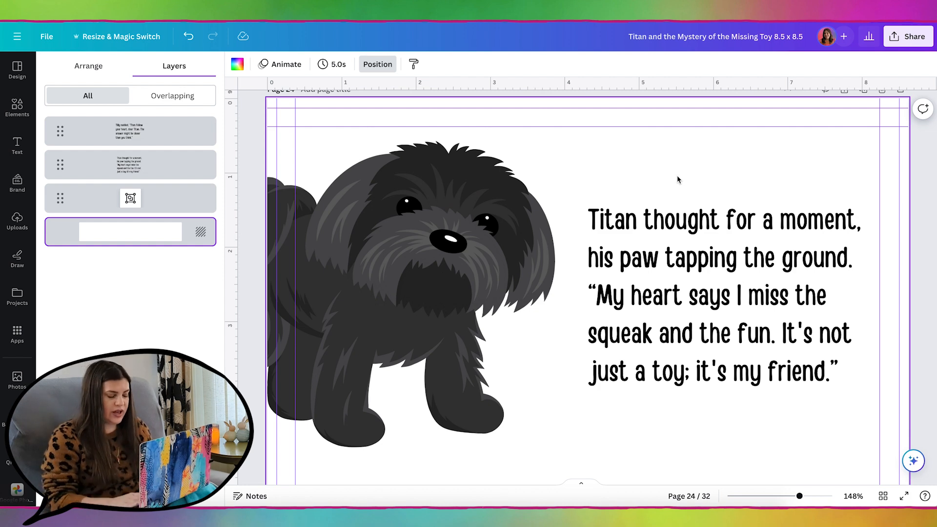
# Step: Group the tortoise on page 23 with its eye, mouth and neck patch shapes and the light blue triangle
pyautogui.scroll(-6, 677, 174)
pyautogui.scroll(2, 575, 340)
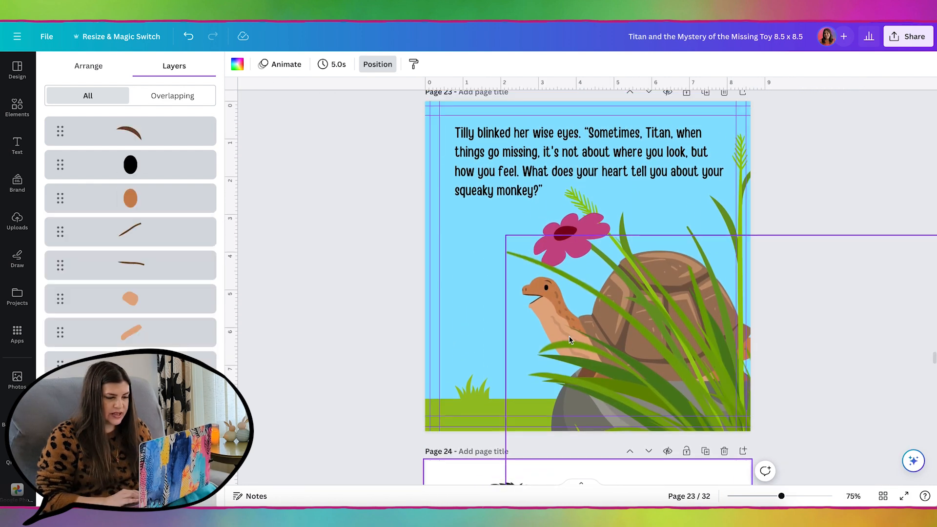
pyautogui.click(554, 308)
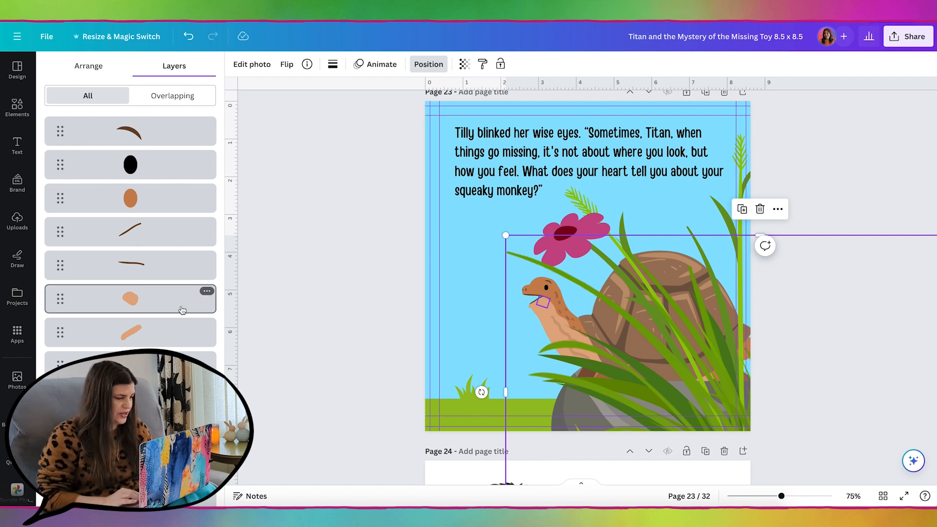
pyautogui.click(166, 141)
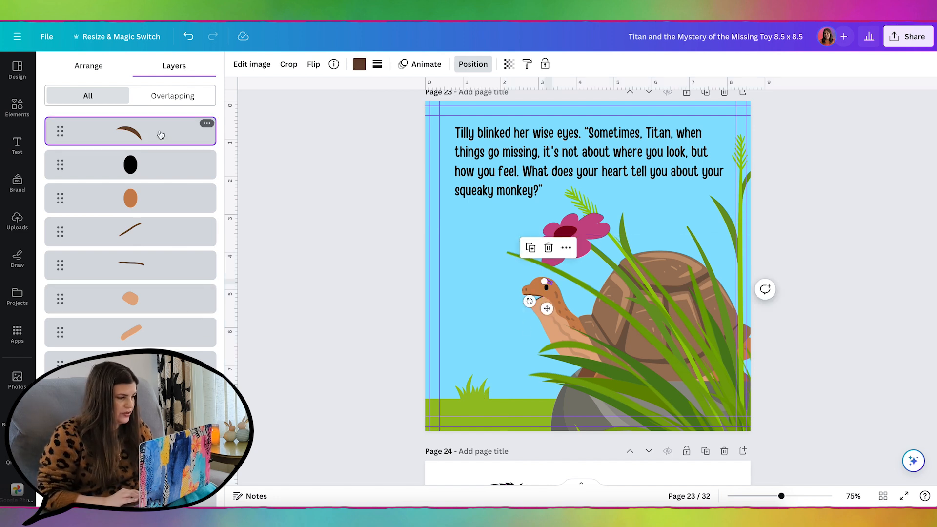
pyautogui.keyDown('shift'); pyautogui.click(148, 336); pyautogui.keyUp('shift')
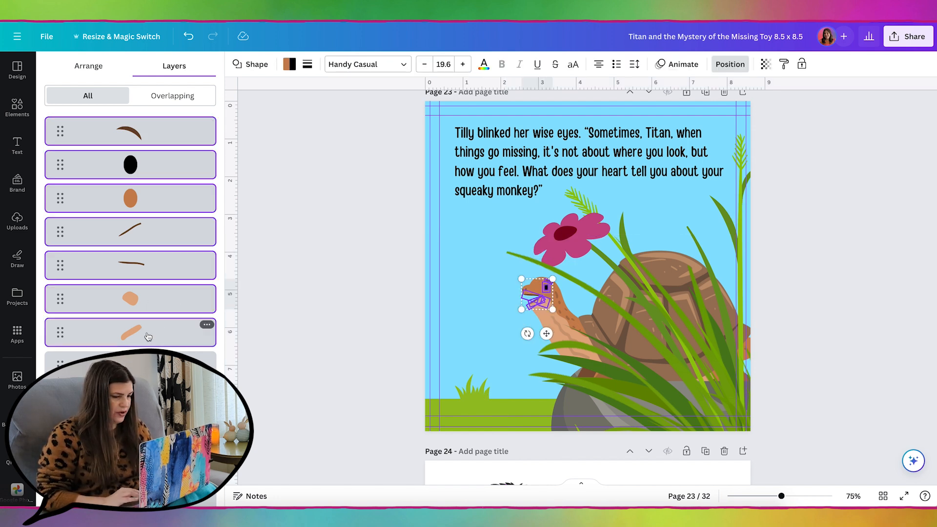
pyautogui.scroll(-3, 148, 336)
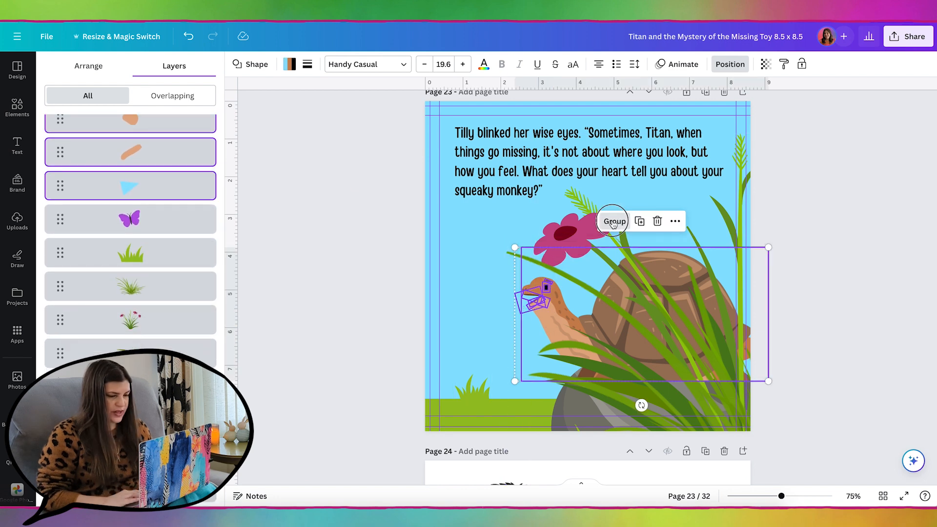
pyautogui.click(613, 221)
# Step: Send the tortoise group on page 23 backward seven layers, behind the butterfly, grass and flowers
pyautogui.hotkey('ctrl', '[')
pyautogui.hotkey('ctrl', '[')
pyautogui.hotkey('ctrl', '[')
pyautogui.hotkey('ctrl', '[')
pyautogui.hotkey('ctrl', '[')
pyautogui.hotkey('ctrl', '[')
pyautogui.hotkey('ctrl', '[')
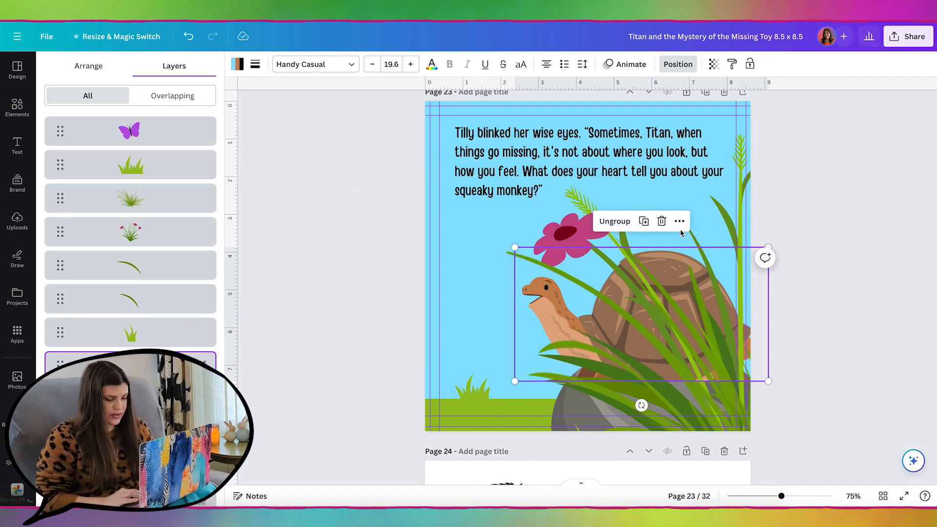
# Step: Copy the tortoise group onto page 24 and place it at the page's lower right, beside the Tilly text
pyautogui.hotkey('ctrl', 'c')
pyautogui.scroll(-8, 820, 246)
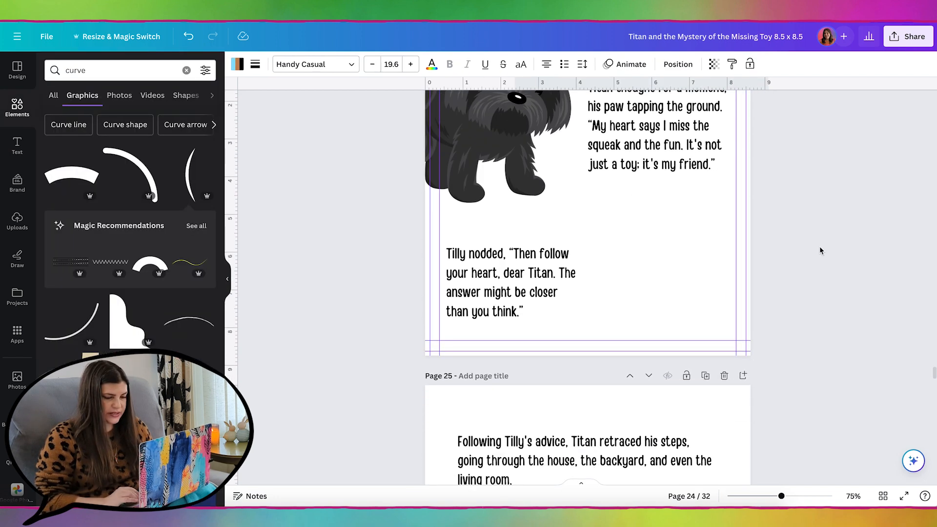
pyautogui.hotkey('ctrl', 'v')
pyautogui.moveTo(643, 226); pyautogui.dragTo(738, 254)
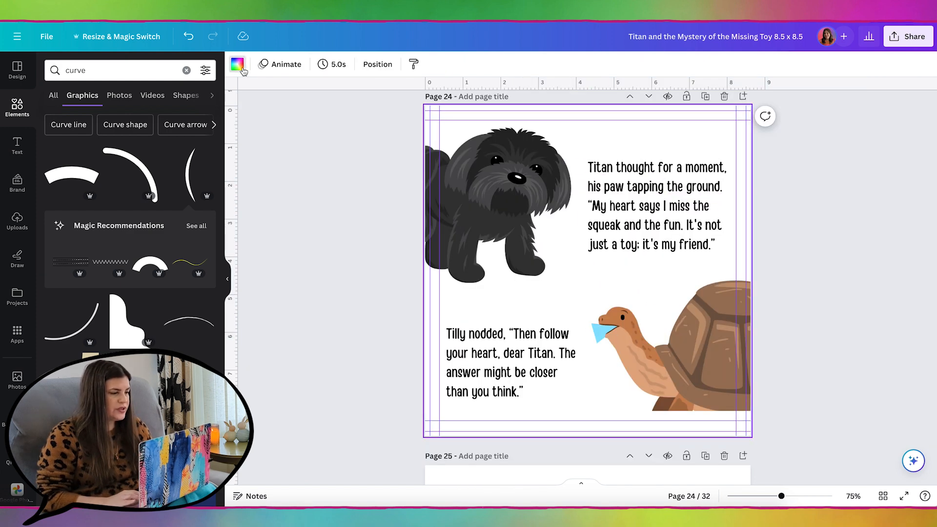
# Step: Fill the page 24 background with the light blue sampled from the triangle at the tortoise's mouth
pyautogui.click(239, 65)
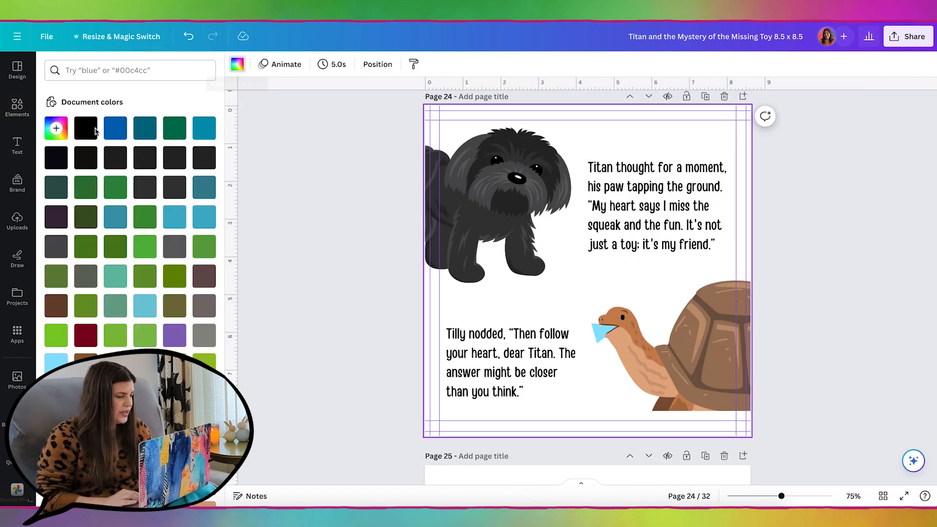
pyautogui.click(57, 129)
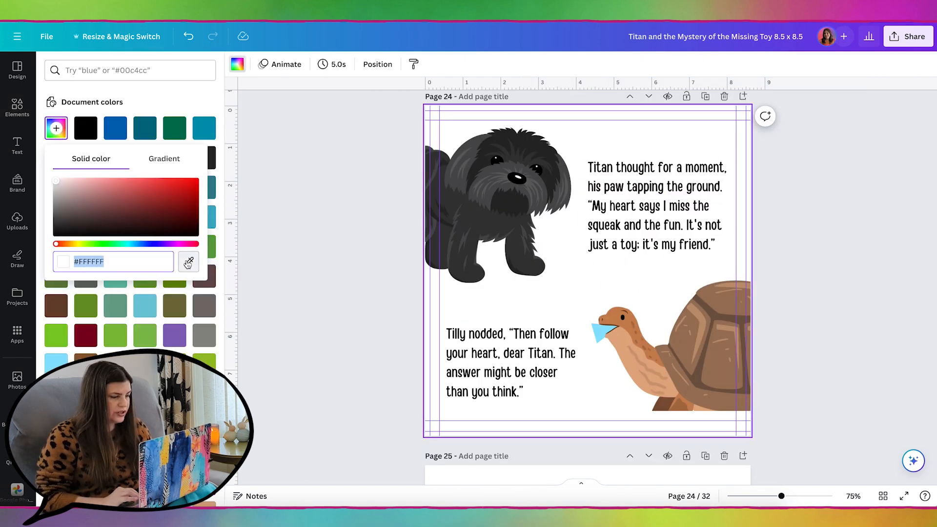
pyautogui.click(187, 261)
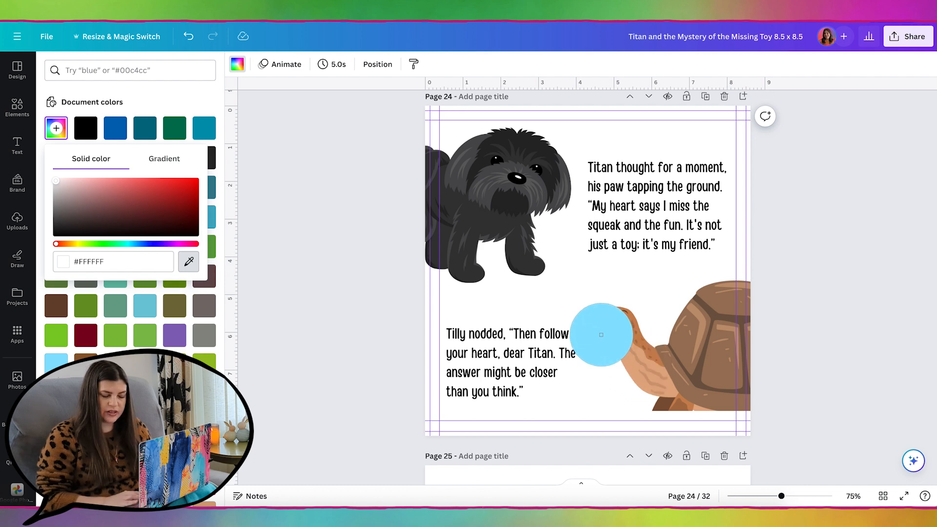
pyautogui.click(601, 334)
pyautogui.click(325, 346)
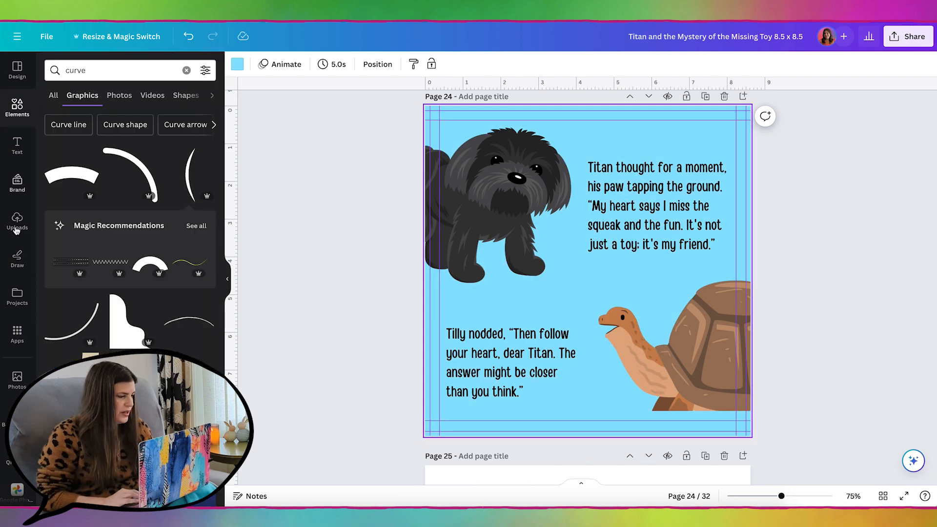
# Step: Find the irregular rounded-square cutout frame among the uploaded images and place it over the dog on page 24
pyautogui.click(16, 229)
pyautogui.scroll(-5, 139, 273)
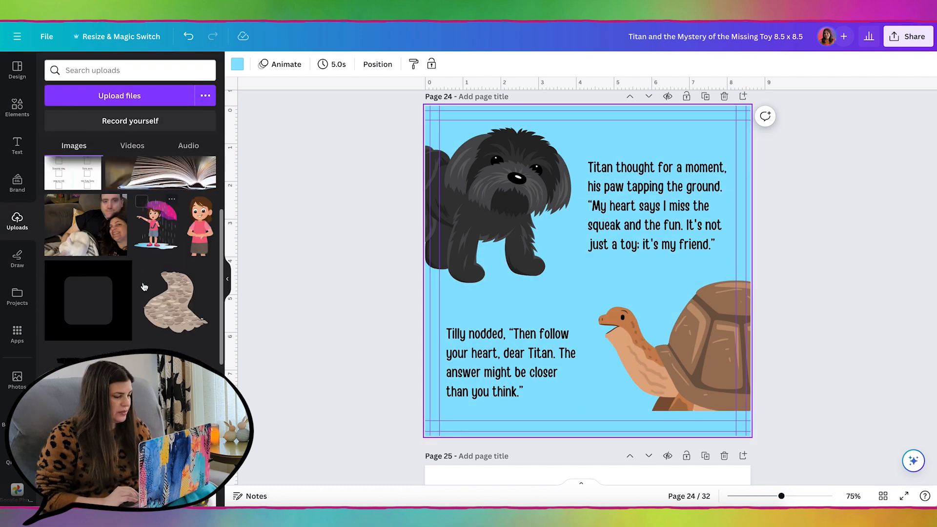
pyautogui.scroll(-8, 144, 286)
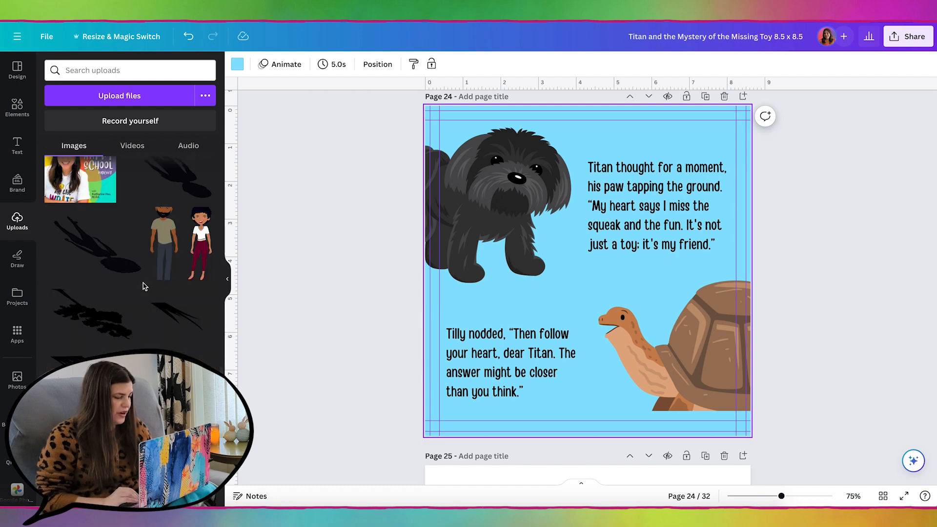
pyautogui.scroll(-5, 144, 287)
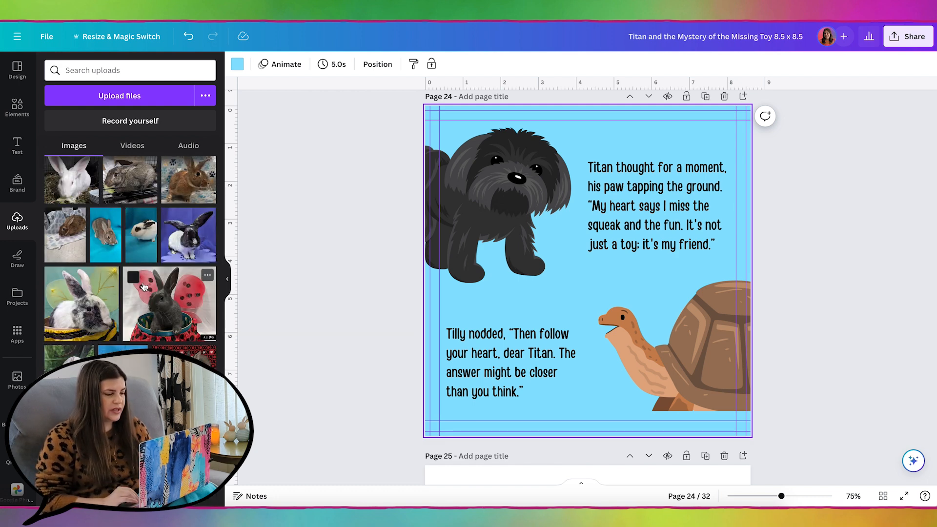
pyautogui.scroll(-8, 144, 287)
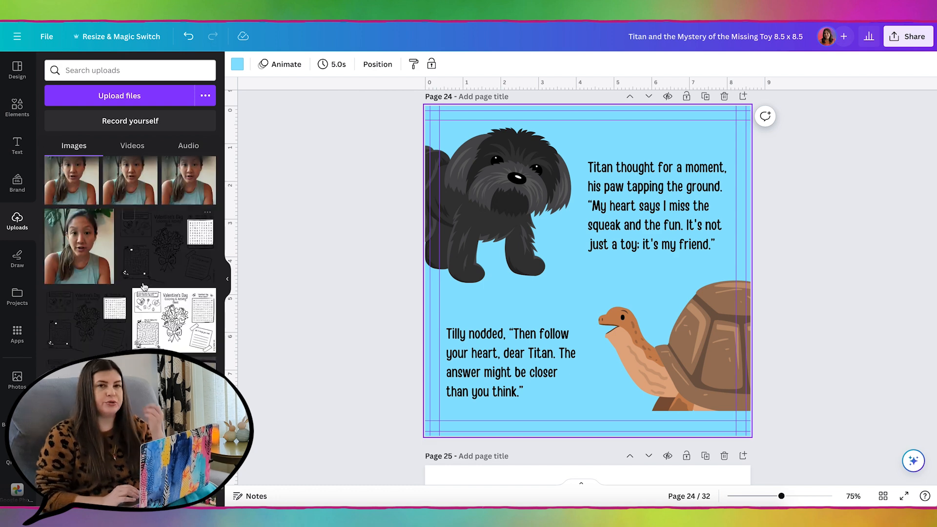
pyautogui.scroll(-10, 144, 287)
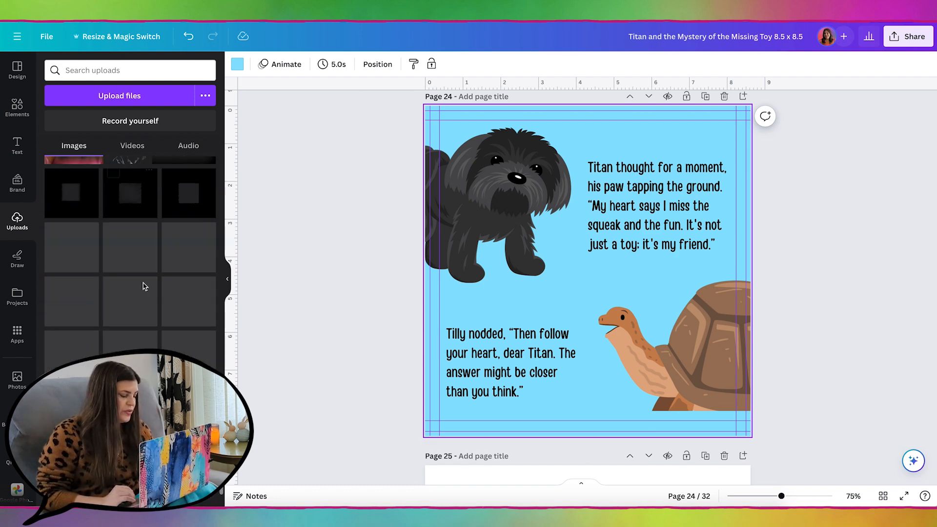
pyautogui.scroll(-5, 144, 287)
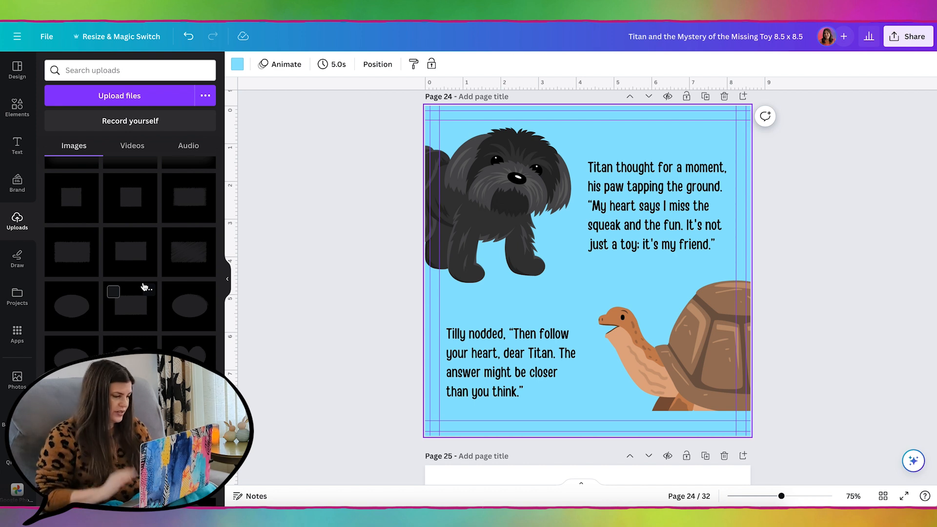
pyautogui.scroll(-4, 144, 287)
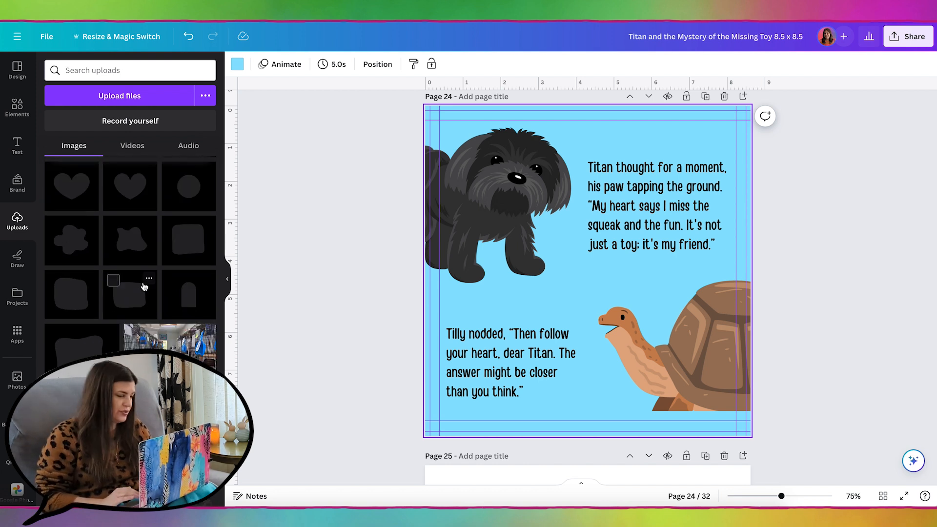
pyautogui.moveTo(144, 287); pyautogui.dragTo(607, 268)
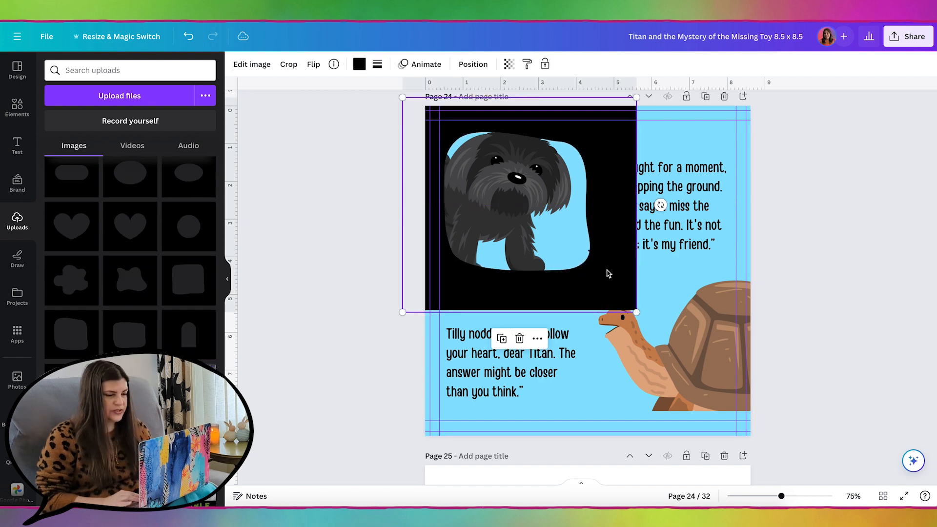
# Step: Recolor the cutout frame around the dog white
pyautogui.click(359, 64)
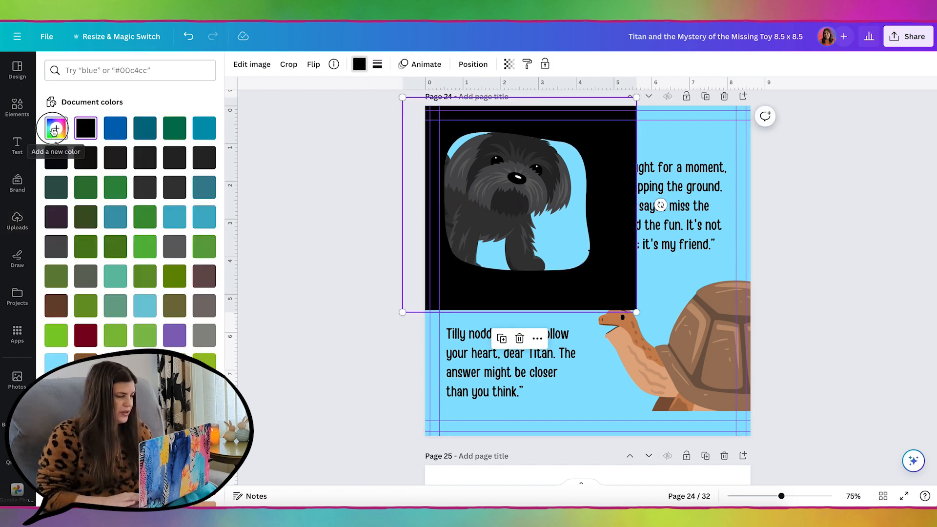
pyautogui.click(56, 128)
pyautogui.moveTo(67, 173); pyautogui.dragTo(40, 130)
pyautogui.click(314, 256)
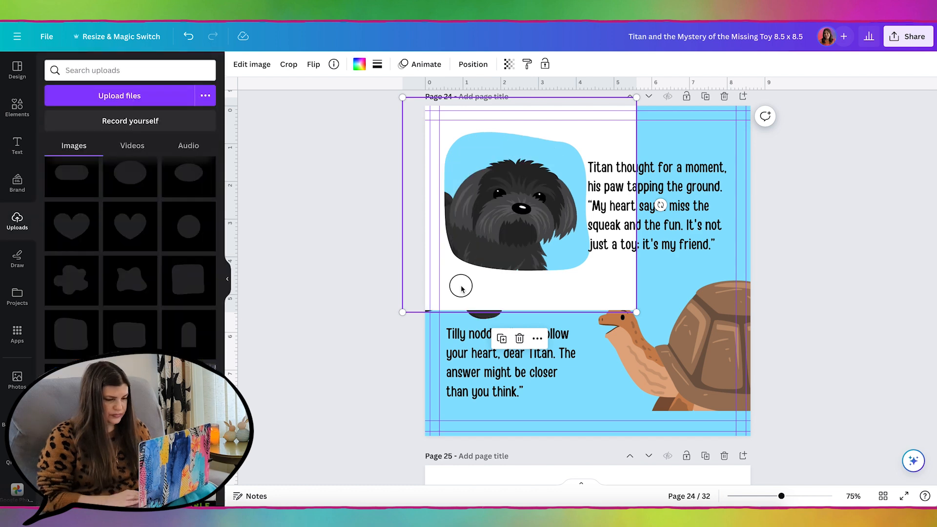
# Step: Place a copy of the white cutout frame over the tortoise, rotated a quarter turn so its opening frames the animal
pyautogui.moveTo(462, 288); pyautogui.dragTo(626, 429)
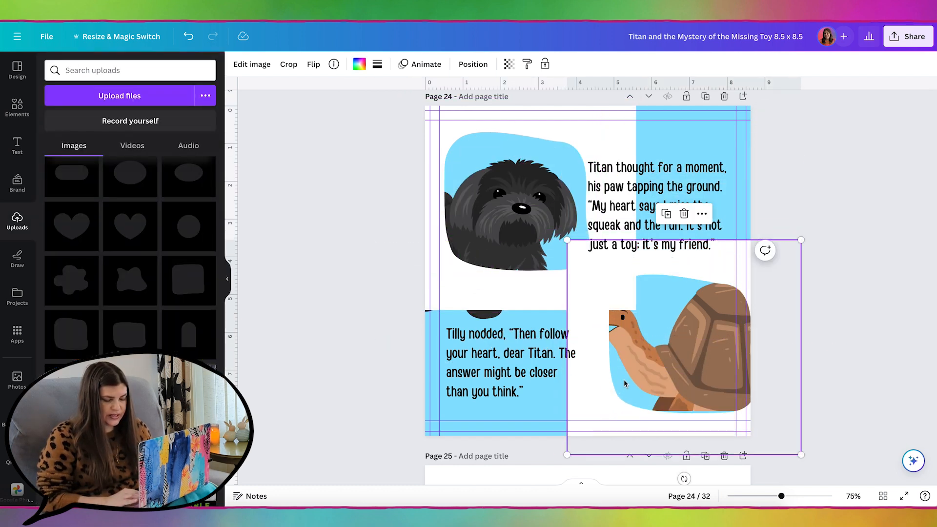
pyautogui.scroll(-1, 669, 457)
pyautogui.moveTo(674, 456); pyautogui.dragTo(826, 324)
pyautogui.moveTo(742, 382); pyautogui.dragTo(736, 375)
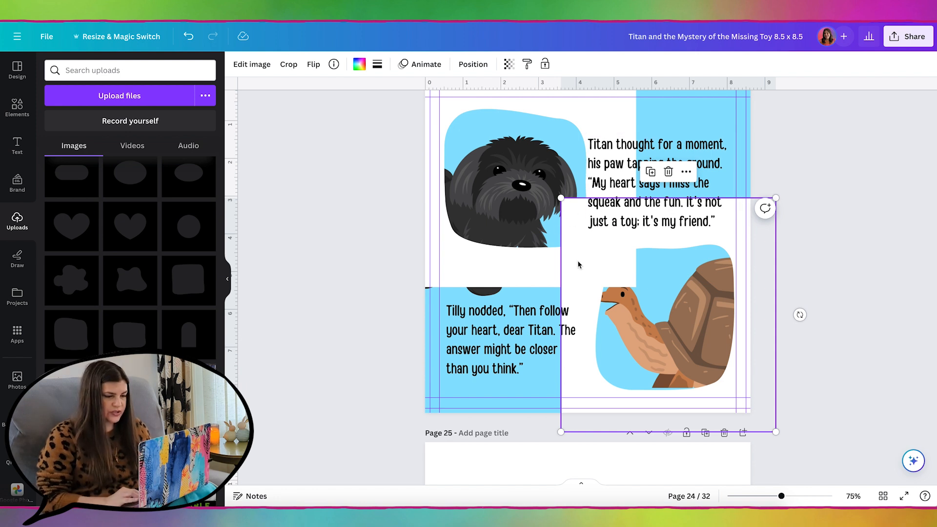
# Step: Crop the tortoise frame's upper-left edges and the dog frame's lower-right edges so they stop covering each other's openings
pyautogui.click(289, 65)
pyautogui.moveTo(561, 199); pyautogui.dragTo(589, 241)
pyautogui.click(493, 293)
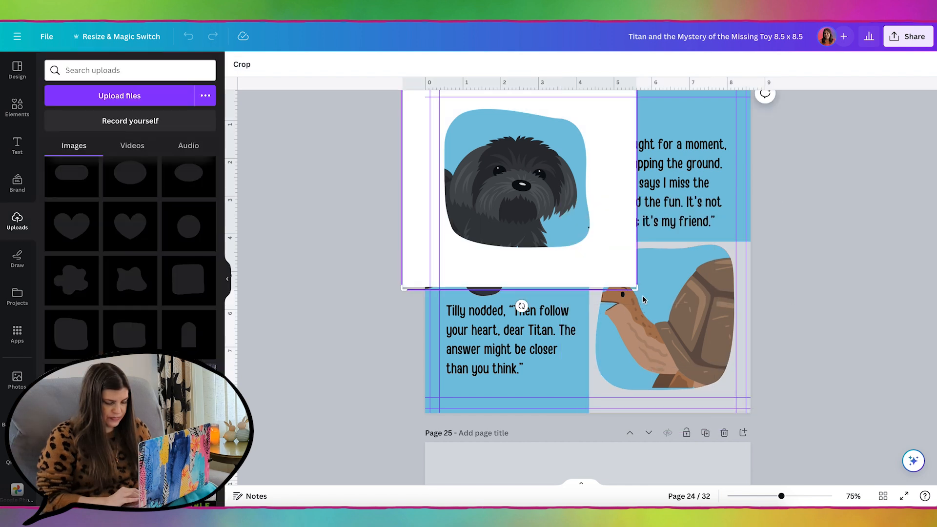
pyautogui.moveTo(637, 290); pyautogui.dragTo(602, 264)
pyautogui.moveTo(602, 263); pyautogui.dragTo(602, 264)
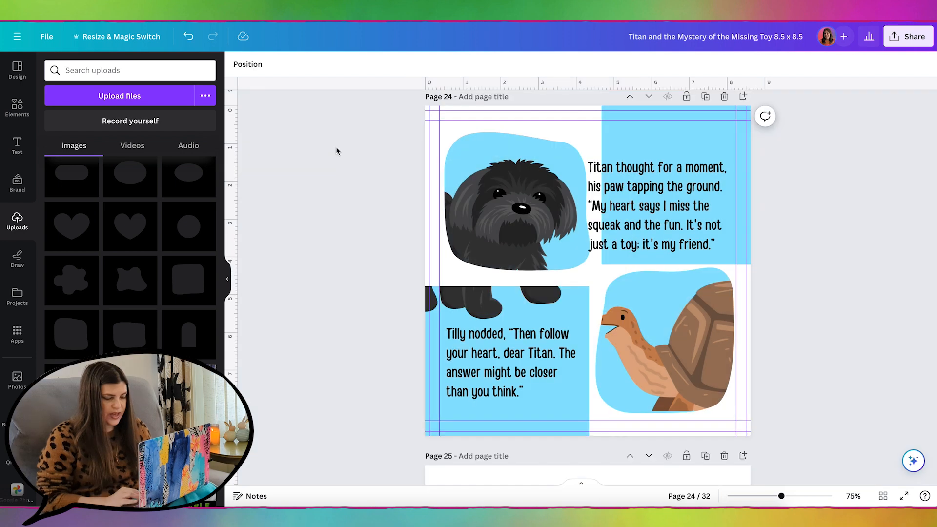
# Step: Cover the blue area behind the Titan text with a white rectangle and place a copy behind the Tilly text
pyautogui.press('r')
pyautogui.moveTo(556, 243); pyautogui.dragTo(613, 126)
pyautogui.moveTo(698, 204); pyautogui.dragTo(756, 264)
pyautogui.click(289, 64)
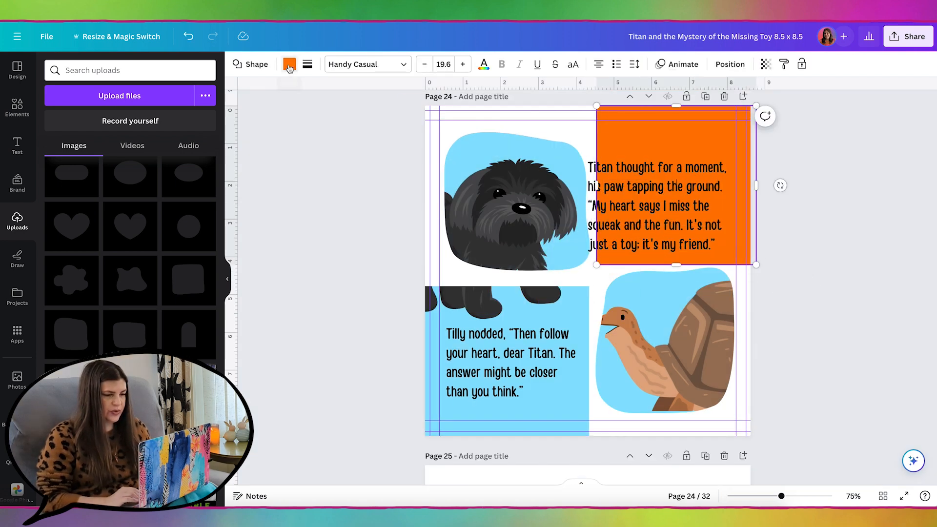
pyautogui.click(56, 128)
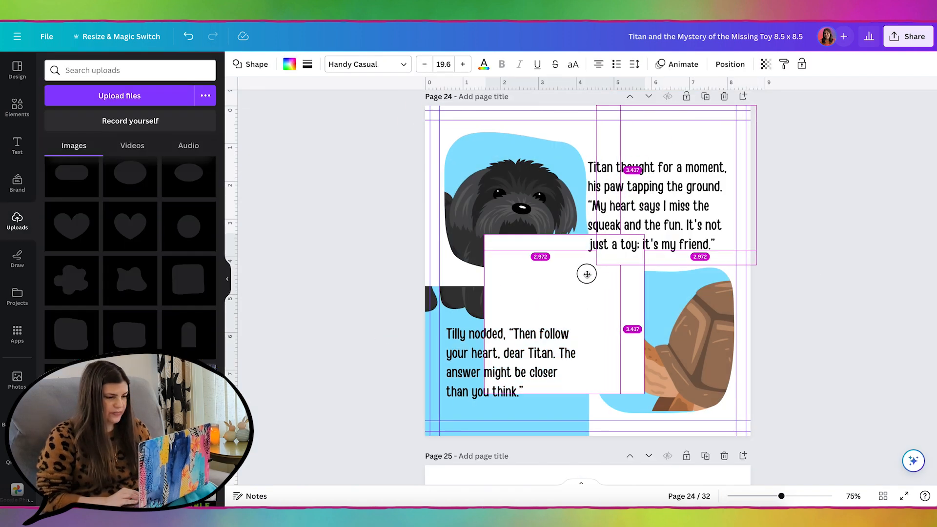
pyautogui.moveTo(585, 274); pyautogui.dragTo(535, 312)
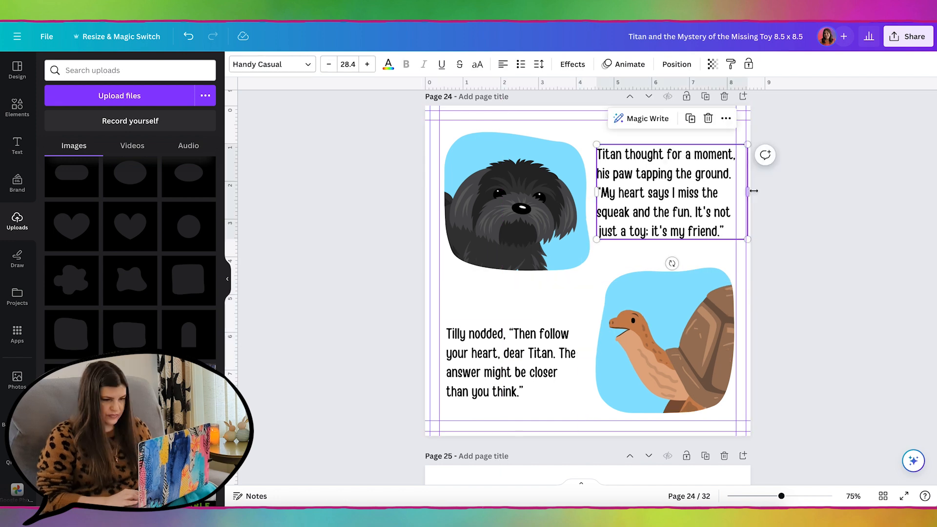
# Step: Narrow the Titan and Tilly text boxes on page 24 and reposition them beside the framed dog and tortoise
pyautogui.moveTo(745, 191); pyautogui.dragTo(727, 197)
pyautogui.moveTo(656, 200); pyautogui.dragTo(663, 198)
pyautogui.moveTo(468, 342); pyautogui.dragTo(475, 318)
pyautogui.moveTo(589, 342)
pyautogui.mouseDown()
pyautogui.moveTo(563, 347)
pyautogui.moveTo(571, 346)
pyautogui.mouseUp()
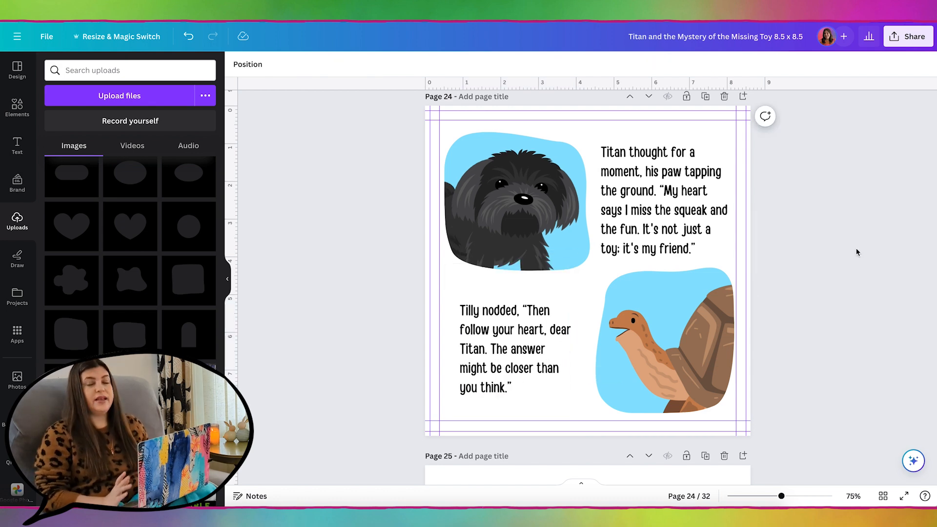
# Step: Copy the living room background group from page 10 onto page 25
pyautogui.scroll(-7, 858, 252)
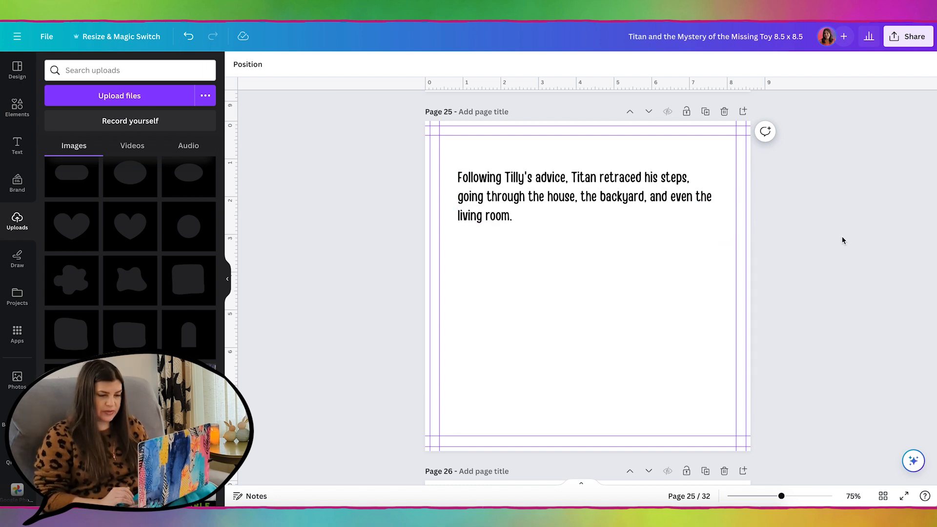
pyautogui.scroll(2, 842, 240)
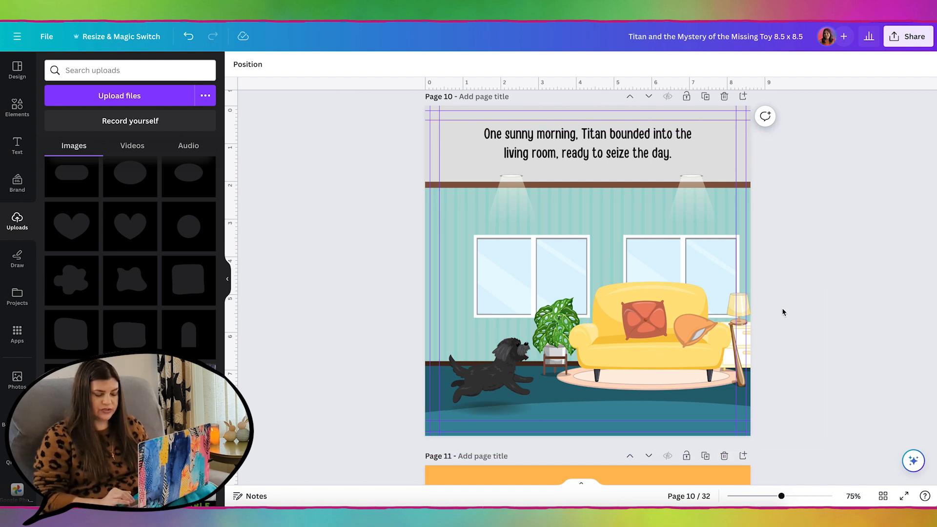
pyautogui.click(654, 240)
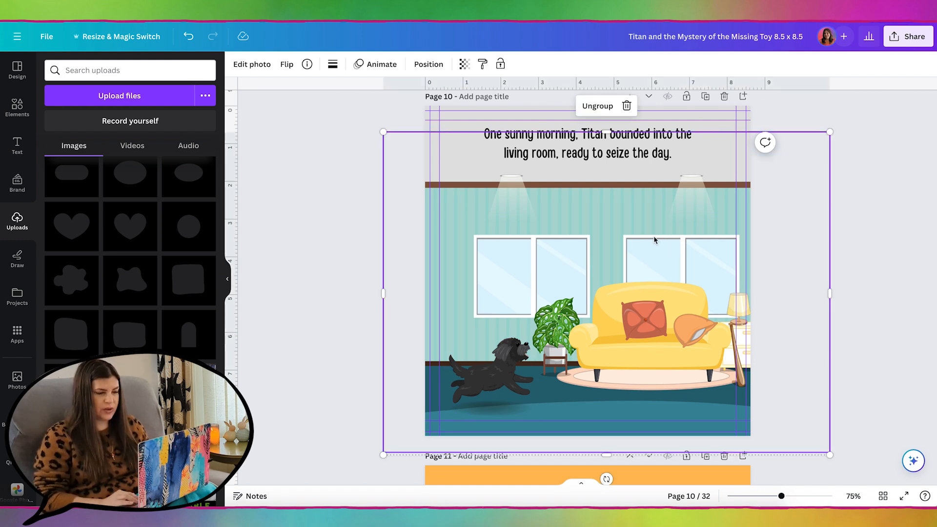
pyautogui.click(325, 193)
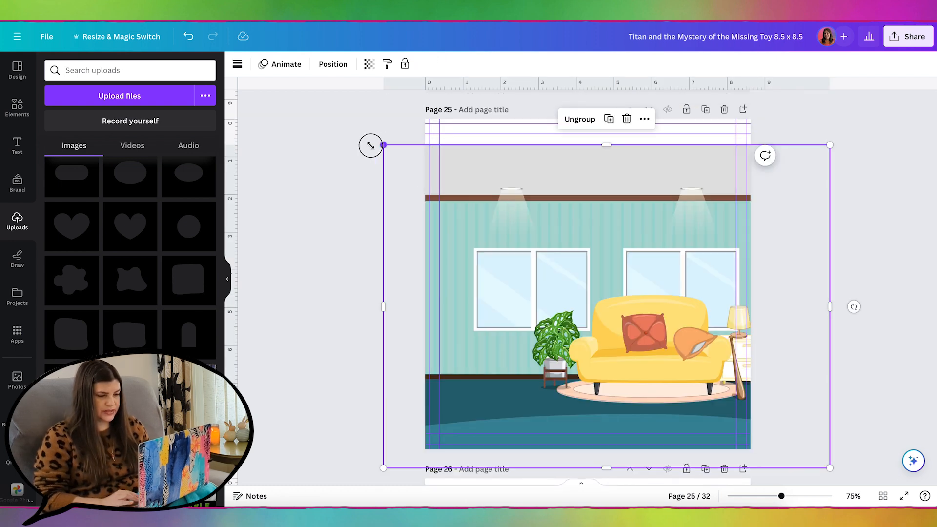
# Step: Enlarge the living room on page 25 so the plant and sofa fill the page, and move the story text near the page top
pyautogui.moveTo(370, 145); pyautogui.dragTo(153, 90)
pyautogui.moveTo(831, 469); pyautogui.dragTo(885, 484)
pyautogui.moveTo(661, 351); pyautogui.dragTo(709, 319)
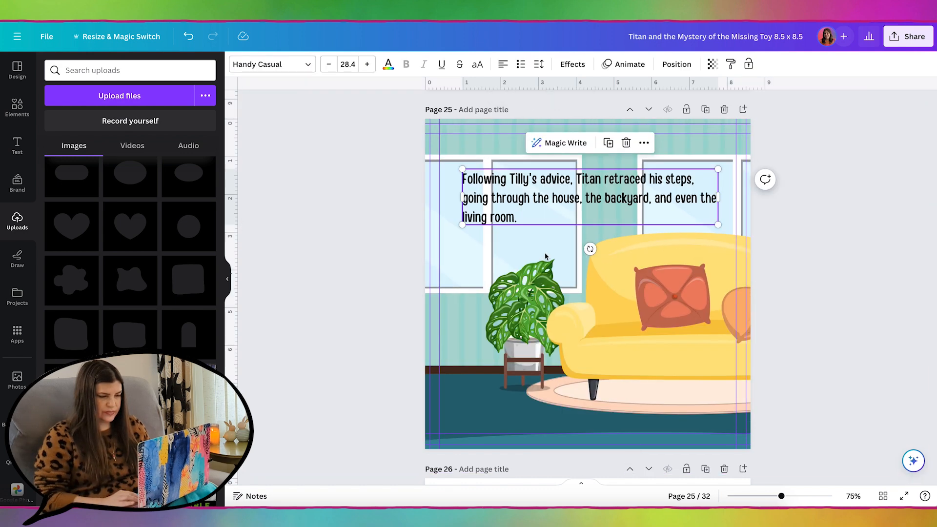
pyautogui.click(547, 243)
pyautogui.moveTo(596, 196); pyautogui.dragTo(595, 169)
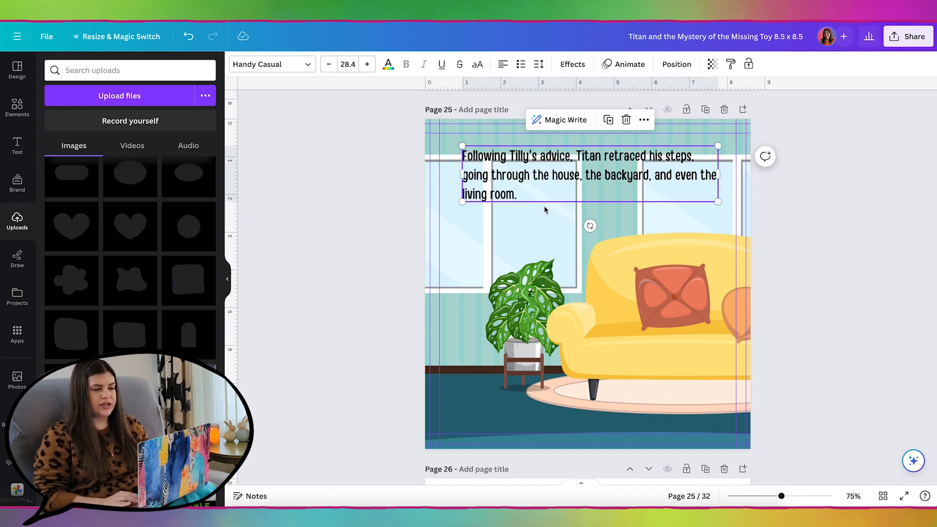
# Step: Duplicate the page 25 living room image and align the copy exactly over the original
pyautogui.click(445, 159)
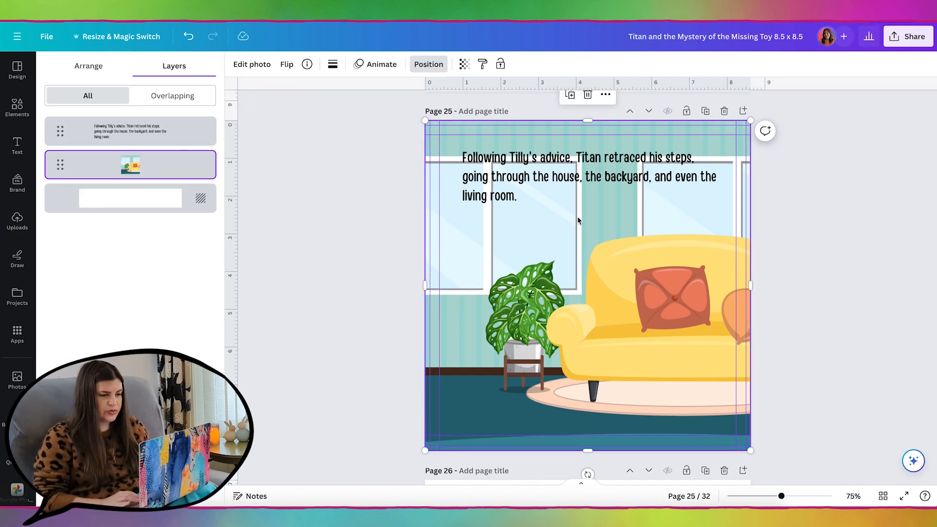
pyautogui.click(571, 95)
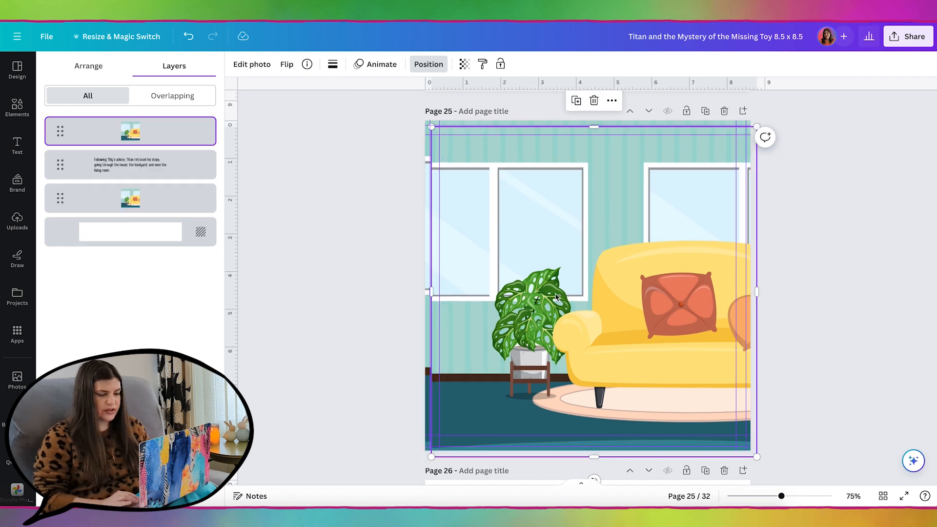
pyautogui.moveTo(561, 240); pyautogui.dragTo(556, 232)
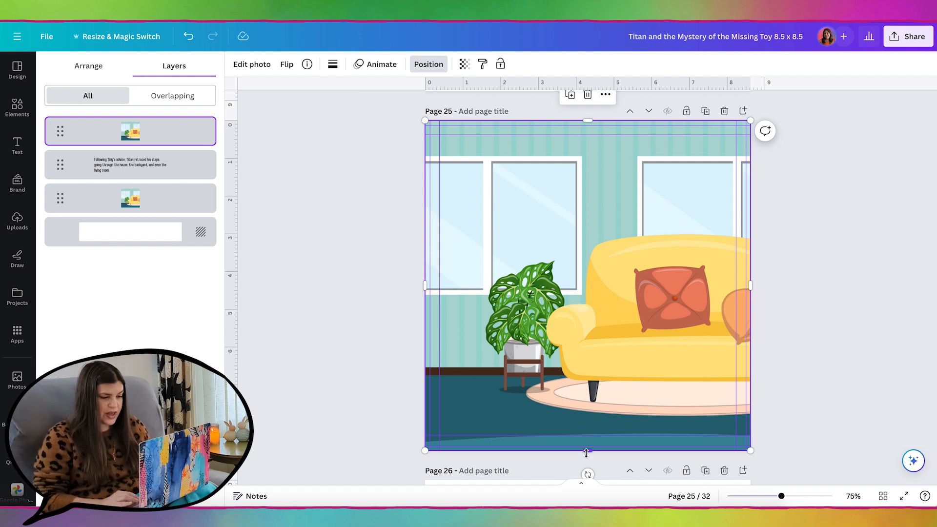
# Step: Crop the duplicate room to a wall and upper-window strip, shift it down to lower the windows, and extend it to the page top
pyautogui.moveTo(587, 451); pyautogui.dragTo(611, 225)
pyautogui.moveTo(537, 177); pyautogui.dragTo(546, 202)
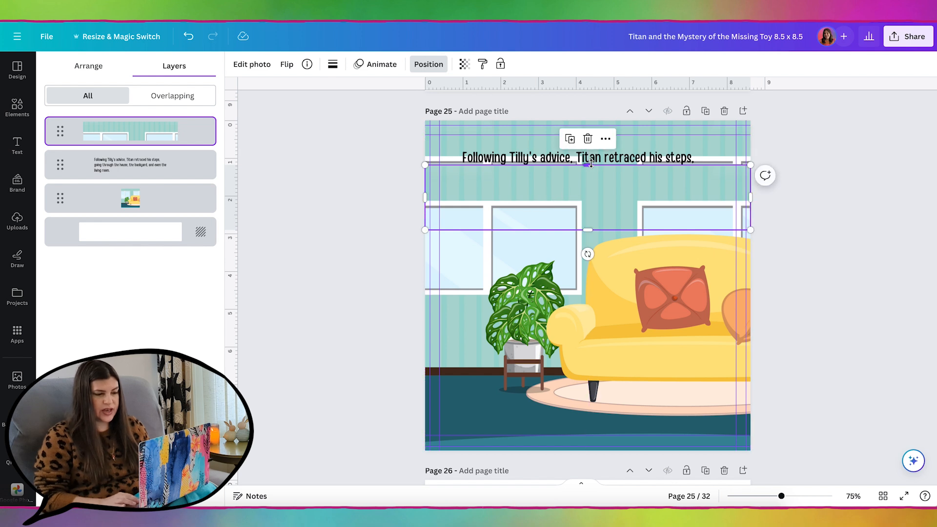
pyautogui.moveTo(590, 166); pyautogui.dragTo(588, 120)
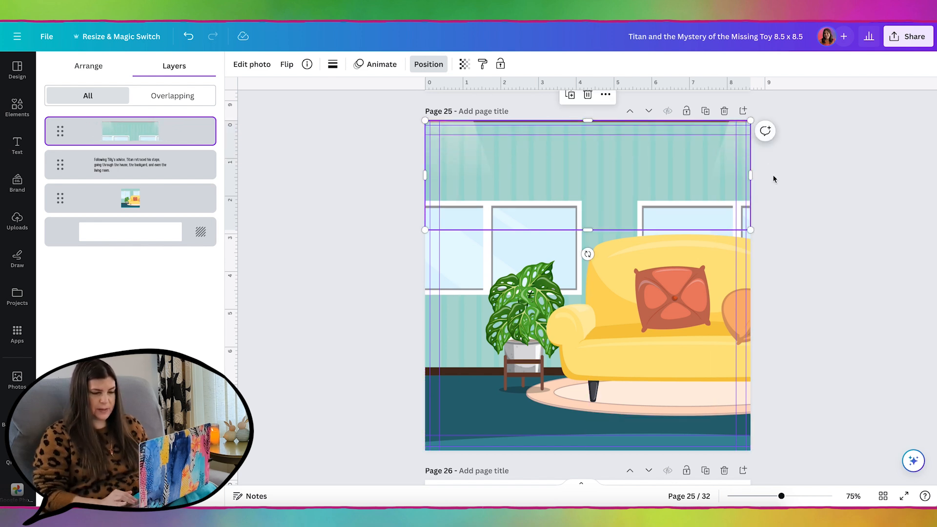
pyautogui.moveTo(590, 166); pyautogui.dragTo(579, 220)
pyautogui.hotkey('ctrl', 'z')
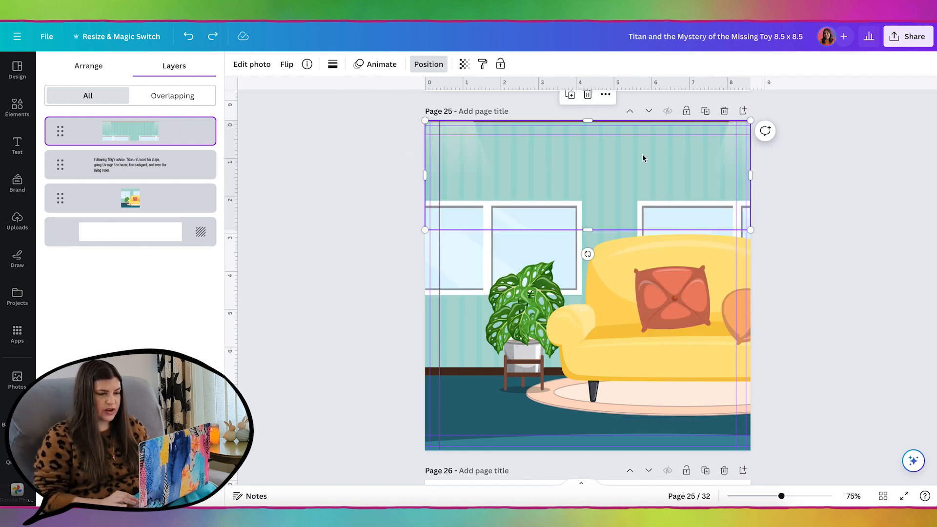
# Step: Bring the page 25 text in front of the wall strip, widen its box to fit two lines and center it above the windows
pyautogui.moveTo(567, 161); pyautogui.dragTo(565, 159)
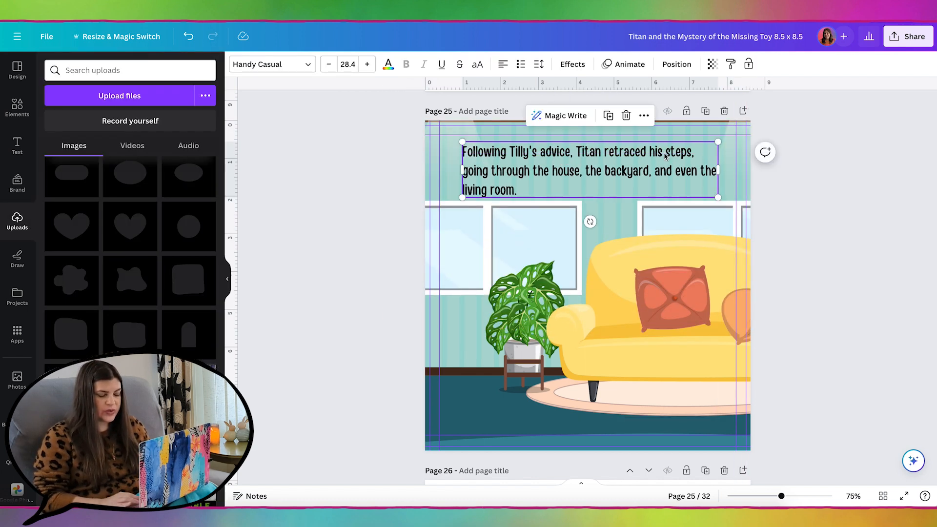
pyautogui.moveTo(718, 170); pyautogui.dragTo(751, 165)
pyautogui.moveTo(662, 167); pyautogui.dragTo(644, 172)
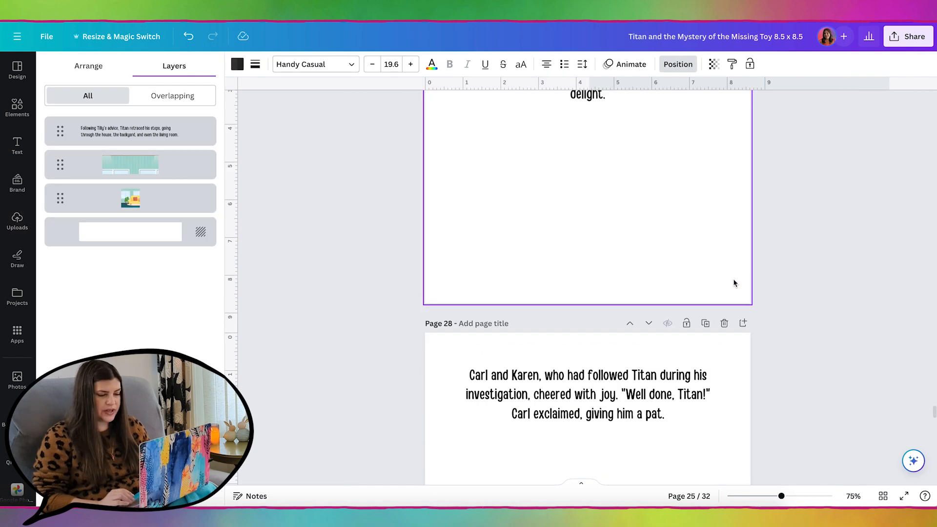
# Step: Paste the walking dog onto page 25 and place it on the floor in front of the potted plant
pyautogui.scroll(15, 733, 282)
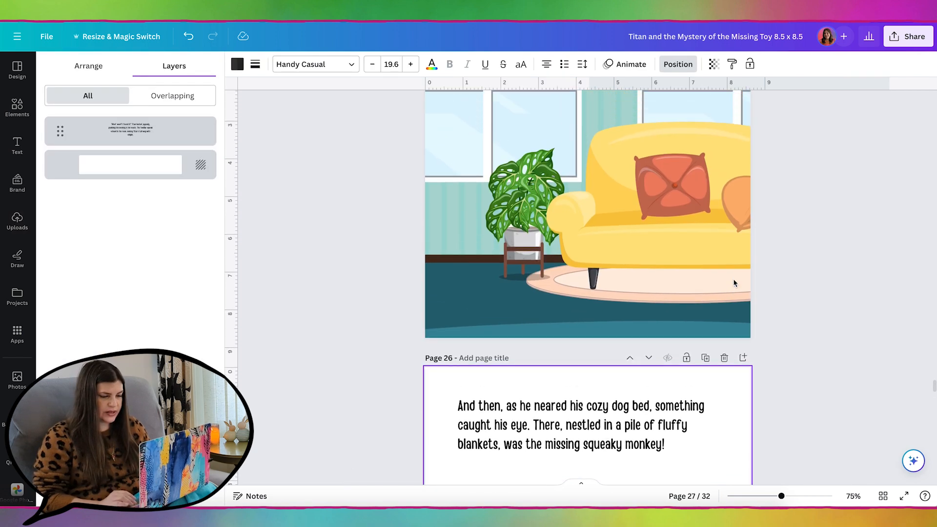
pyautogui.hotkey('ctrl', 'v')
pyautogui.moveTo(669, 230); pyautogui.dragTo(511, 324)
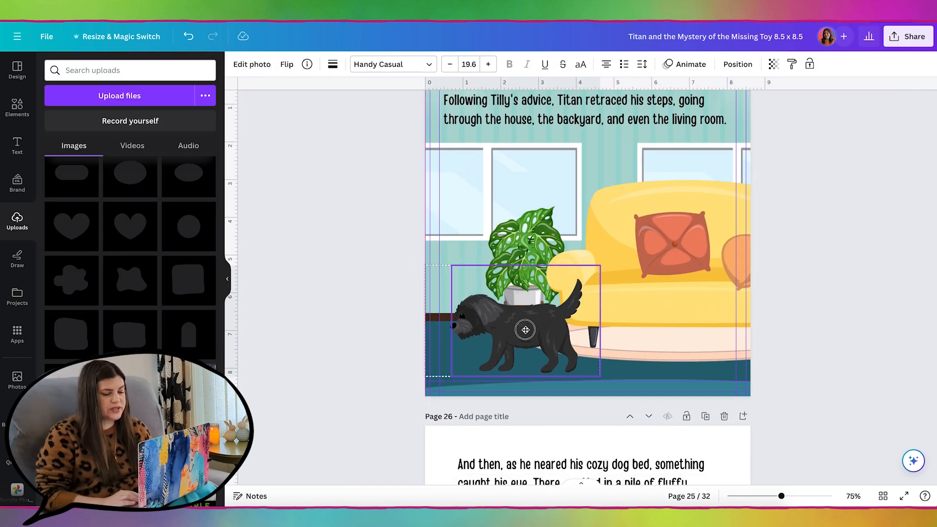
pyautogui.moveTo(525, 330); pyautogui.dragTo(526, 332)
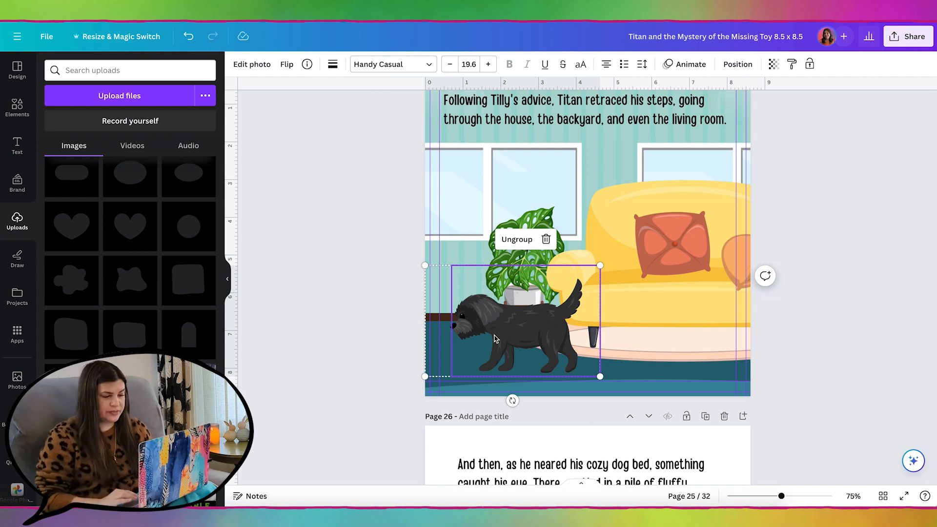
pyautogui.click(737, 65)
pyautogui.click(512, 332)
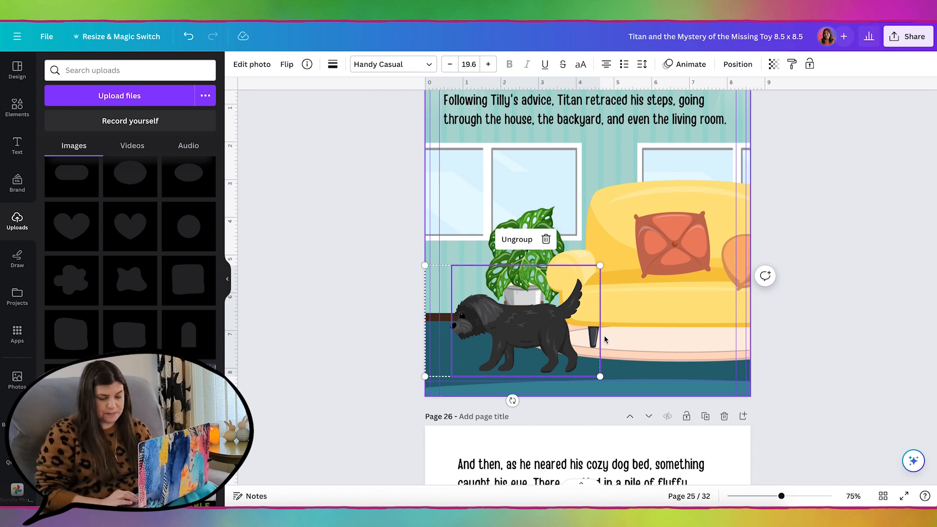
pyautogui.hotkey('ctrl', 'z')
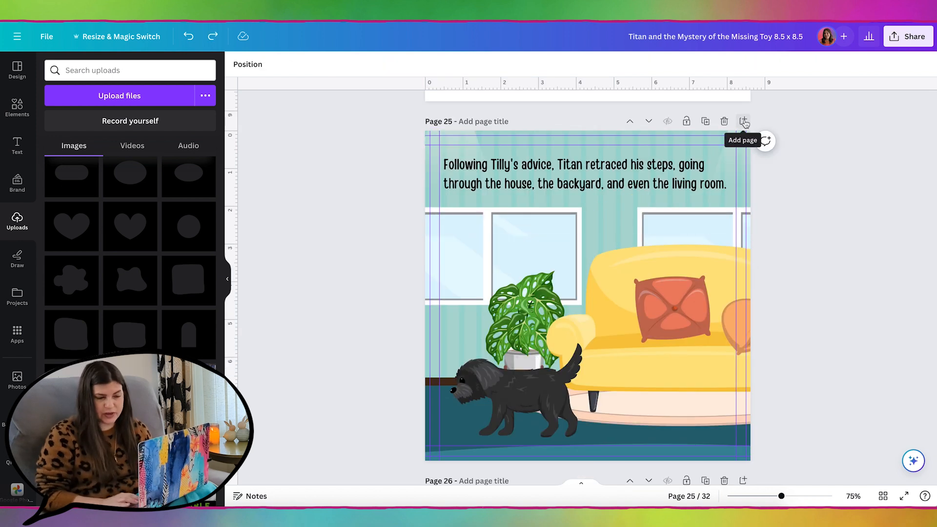
# Step: Add a blank page after page 25, paste the walking dog on it, and enlarge and center the dog
pyautogui.click(744, 121)
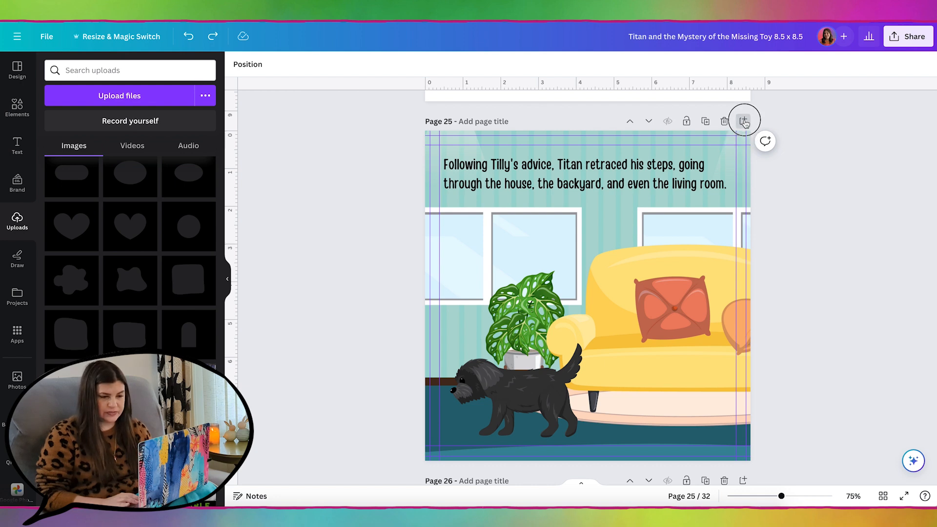
pyautogui.hotkey('ctrl', 'v')
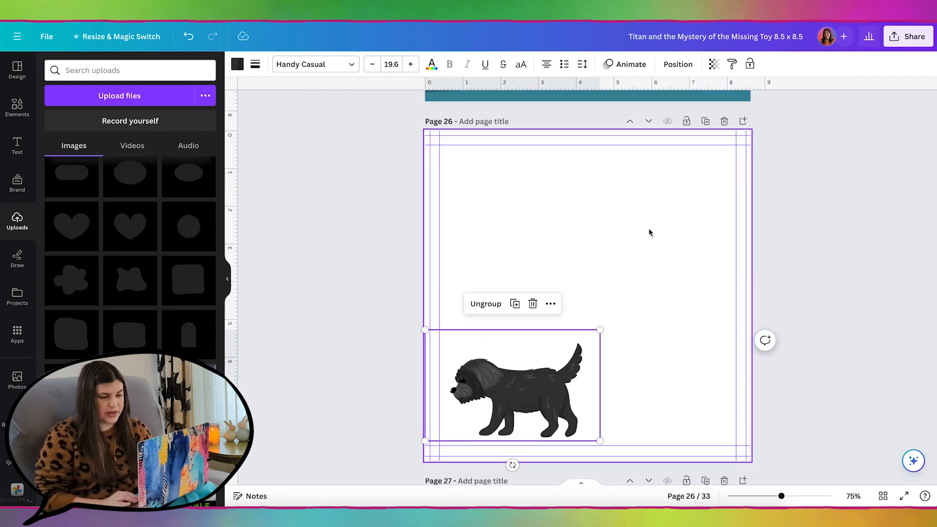
pyautogui.moveTo(600, 333); pyautogui.dragTo(737, 180)
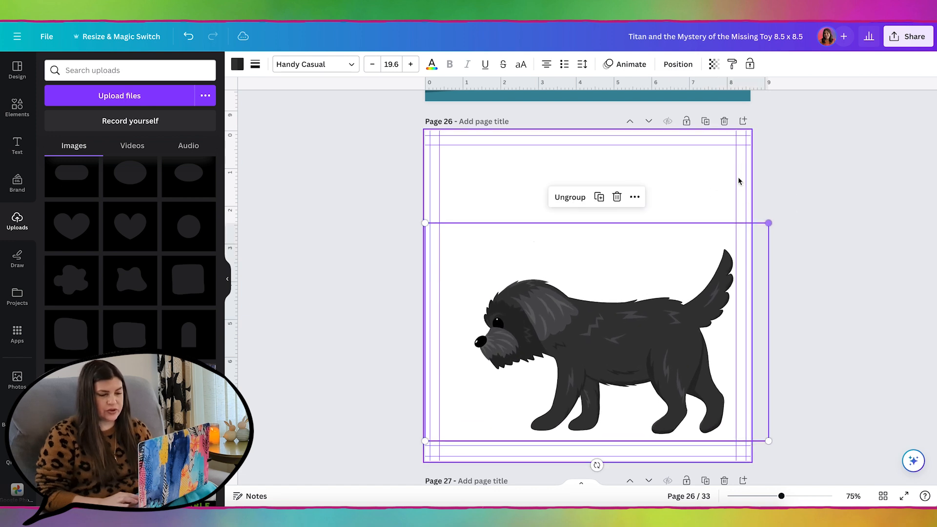
pyautogui.moveTo(623, 351); pyautogui.dragTo(613, 302)
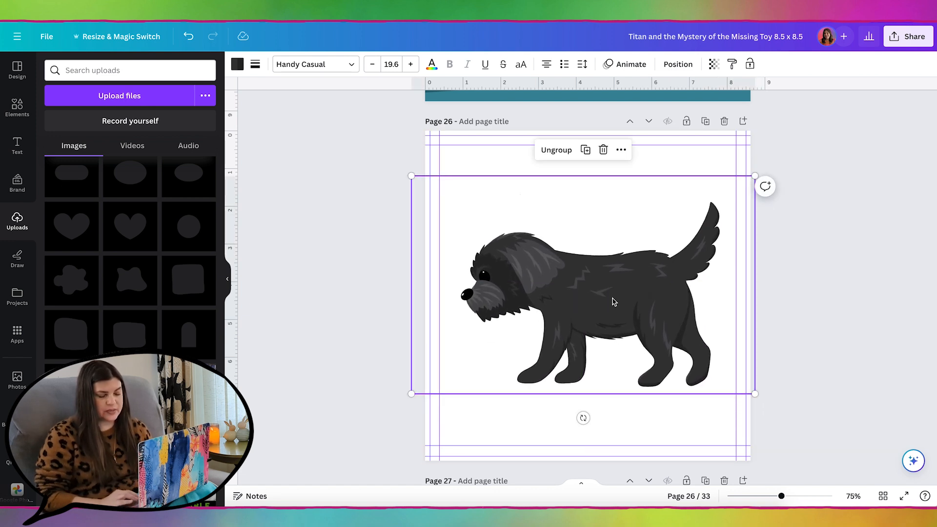
# Step: Download only the current page 26 as a PNG with a transparent background
pyautogui.click(909, 37)
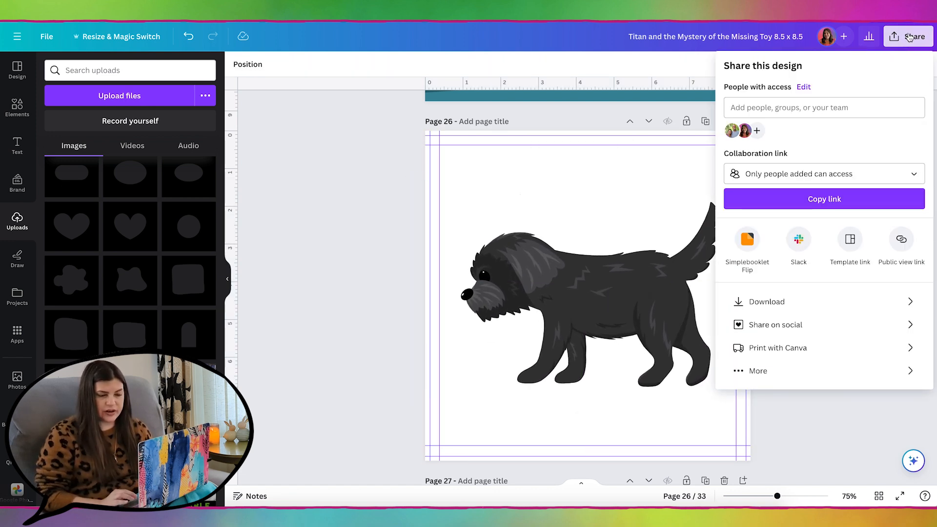
pyautogui.click(791, 302)
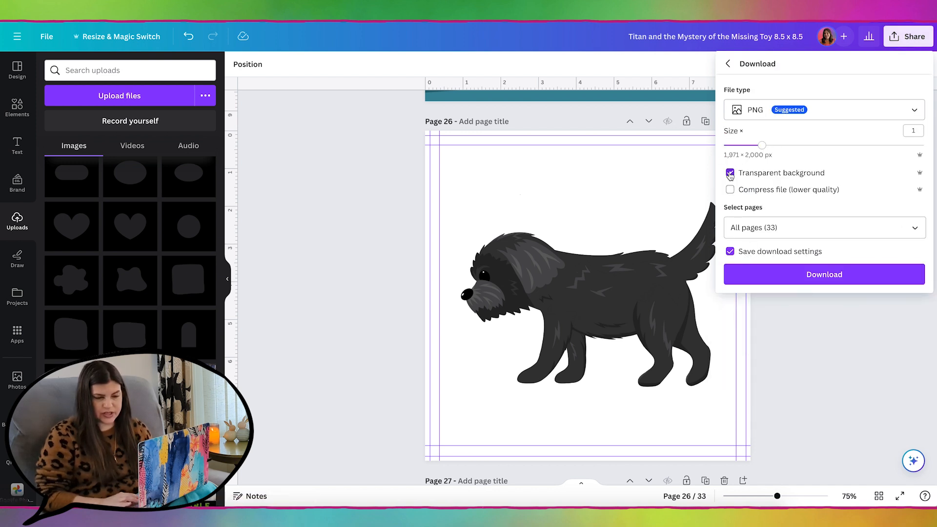
pyautogui.click(820, 228)
pyautogui.click(837, 259)
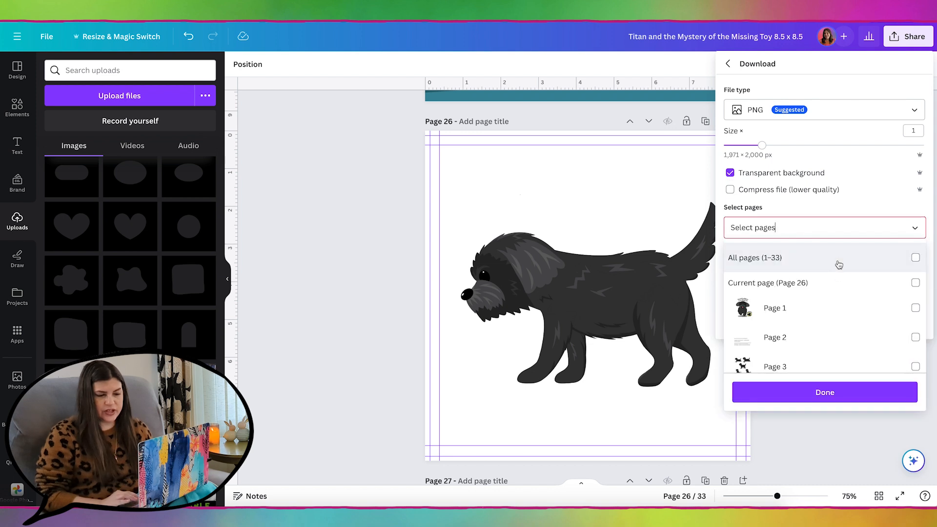
pyautogui.click(845, 288)
pyautogui.click(839, 393)
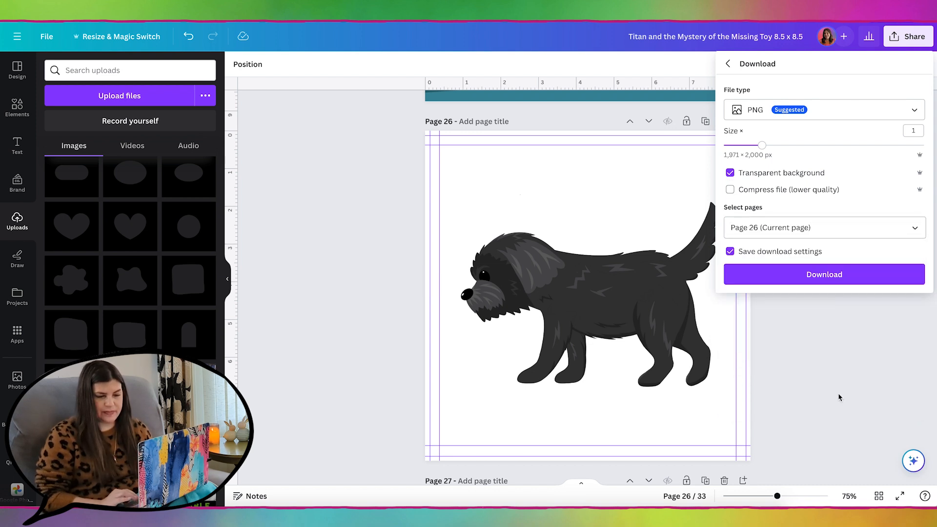
pyautogui.click(850, 274)
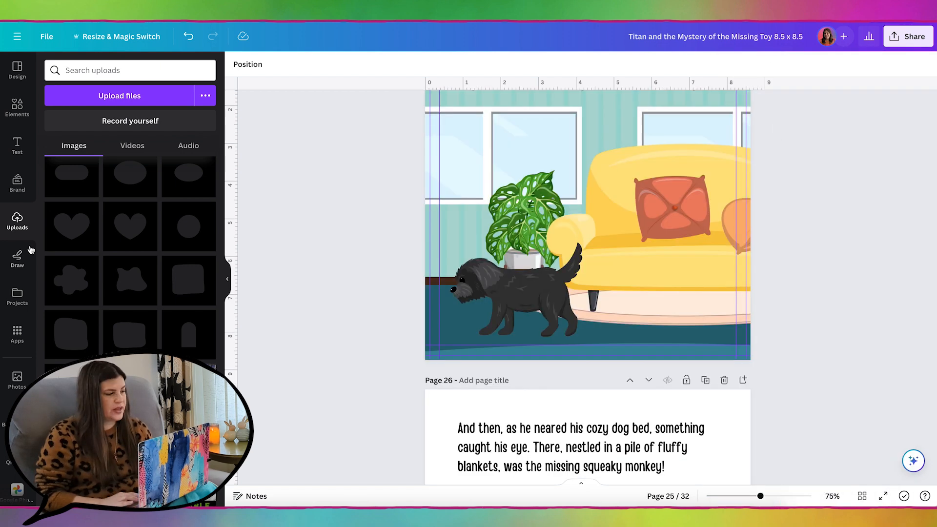
# Step: Upload "Titan and the Mystery of the Missing Toy 8.5 x 8.5.png" and replace the grouped dog on page 25 with it
pyautogui.click(146, 101)
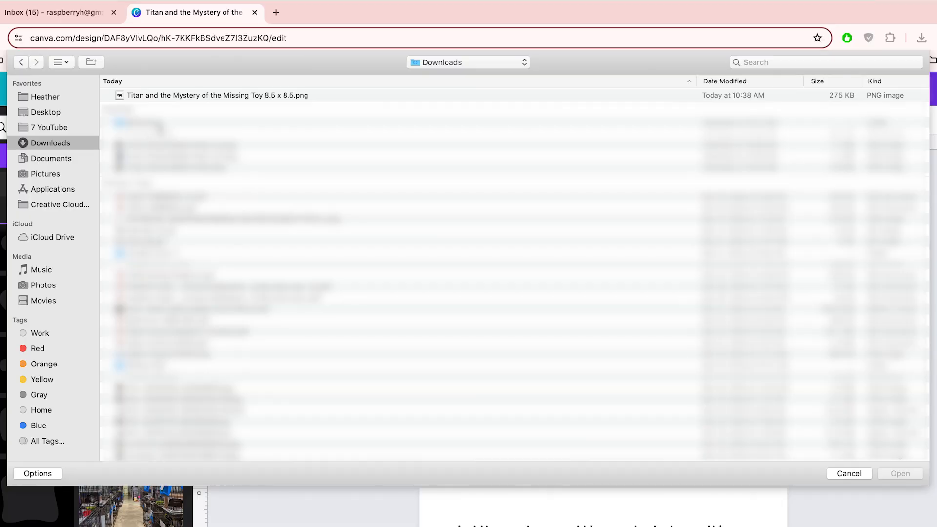
pyautogui.click(183, 97)
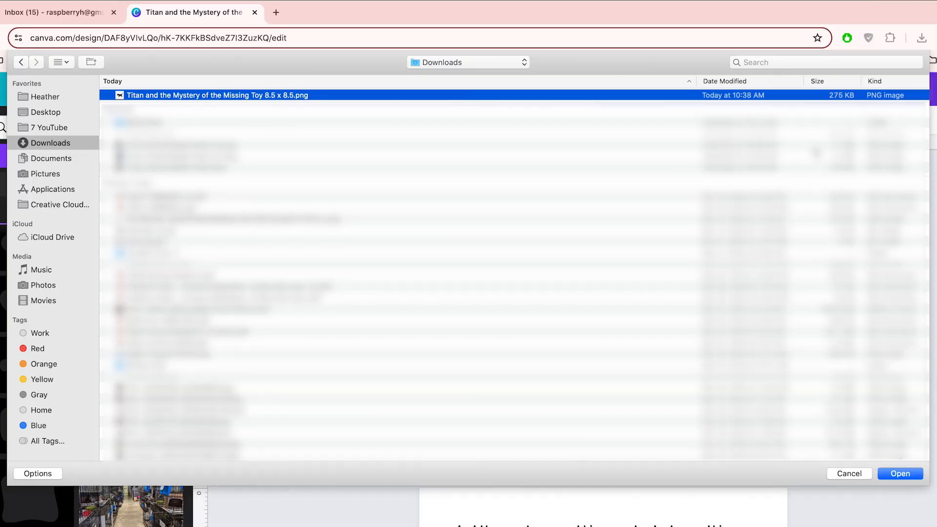
pyautogui.click(900, 475)
pyautogui.press('Delete')
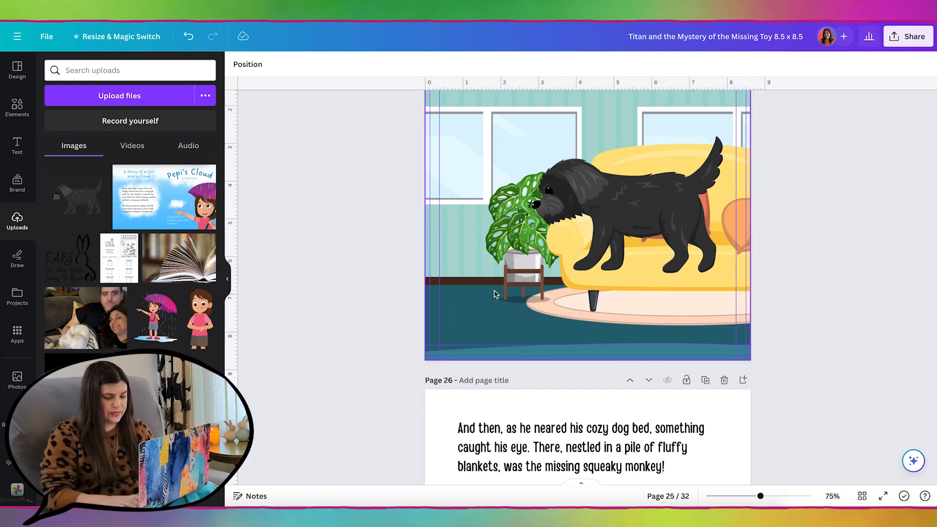
# Step: Flip the uploaded dog horizontally, shrink it and place it on the floor in front of the potted plant
pyautogui.moveTo(637, 201); pyautogui.dragTo(602, 243)
pyautogui.click(287, 64)
pyautogui.click(303, 90)
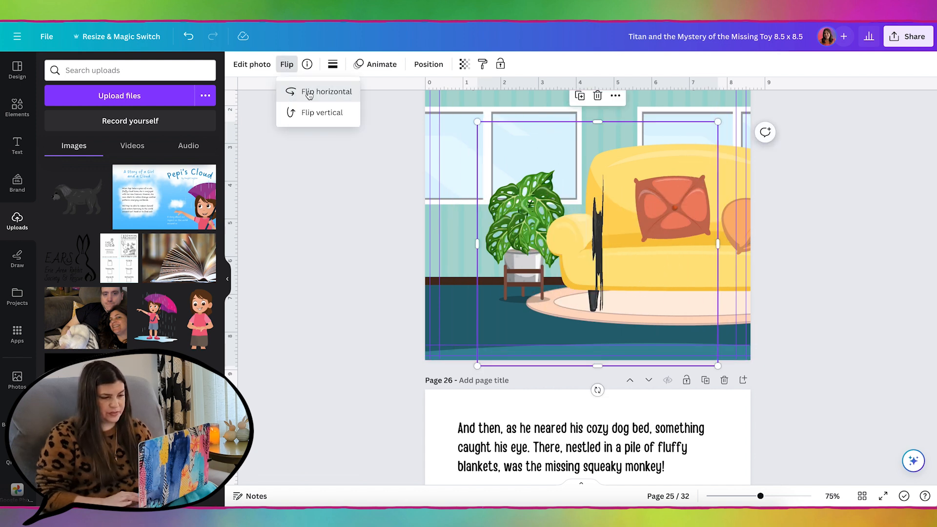
pyautogui.moveTo(718, 122); pyautogui.dragTo(656, 205)
pyautogui.moveTo(588, 254); pyautogui.dragTo(546, 275)
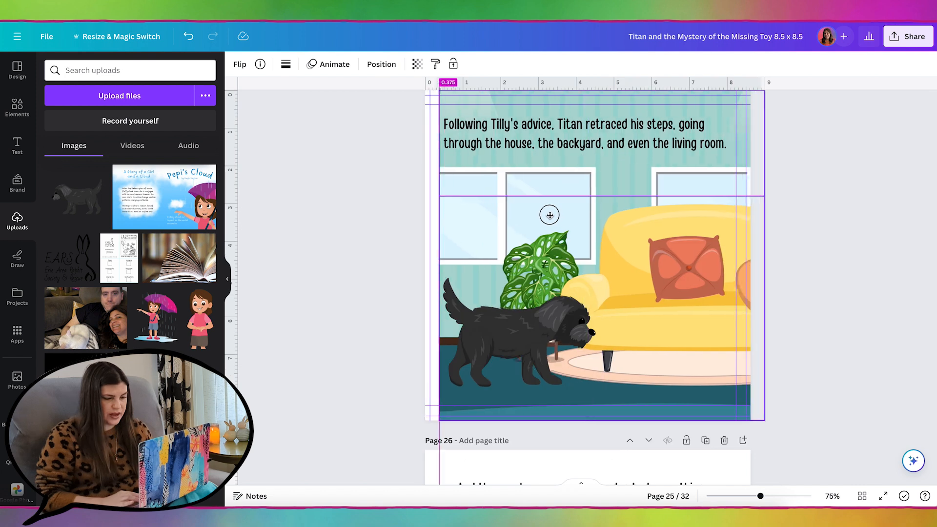
# Step: Shift the living room background images right, then extend them leftward so they cover the page's left edge
pyautogui.moveTo(550, 214)
pyautogui.mouseDown()
pyautogui.moveTo(561, 214)
pyautogui.moveTo(562, 201)
pyautogui.mouseUp()
pyautogui.moveTo(620, 226); pyautogui.dragTo(625, 228)
pyautogui.click(554, 243)
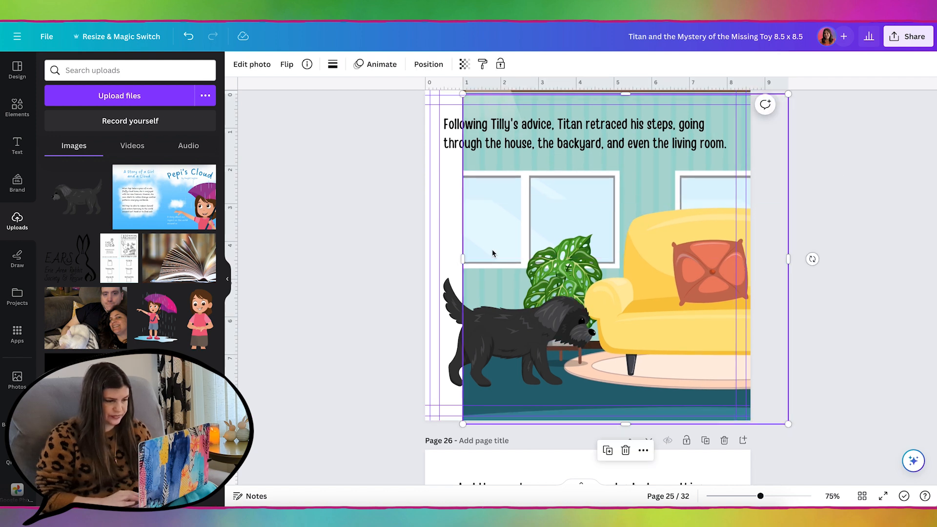
pyautogui.moveTo(465, 262); pyautogui.dragTo(420, 146)
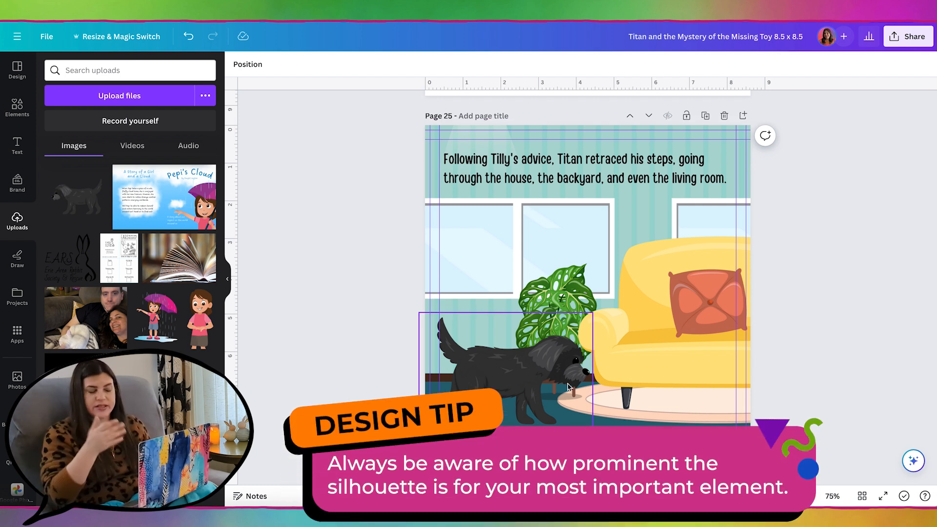
# Step: Move the dog right and shift the room back left so the dog's head stands in front of the yellow sofa
pyautogui.click(549, 367)
pyautogui.moveTo(545, 365); pyautogui.dragTo(574, 365)
pyautogui.click(813, 397)
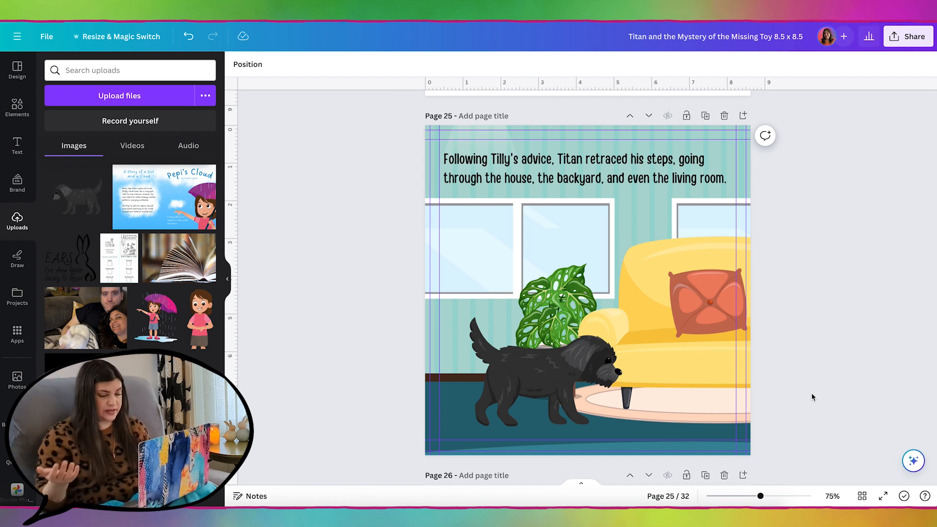
pyautogui.scroll(-1, 812, 392)
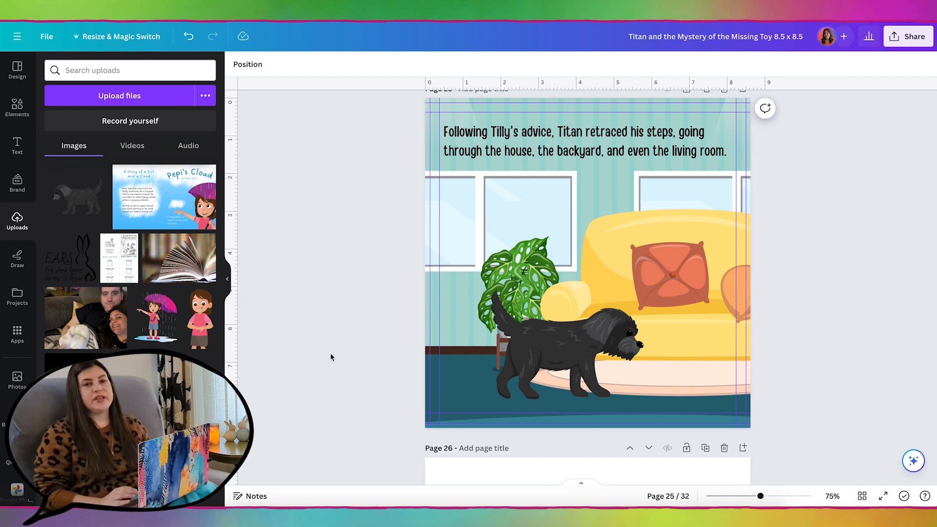
# Step: Search the graphics for "shadow" and add a soft, flat oval shadow to page 25
pyautogui.click(17, 106)
pyautogui.click(97, 72)
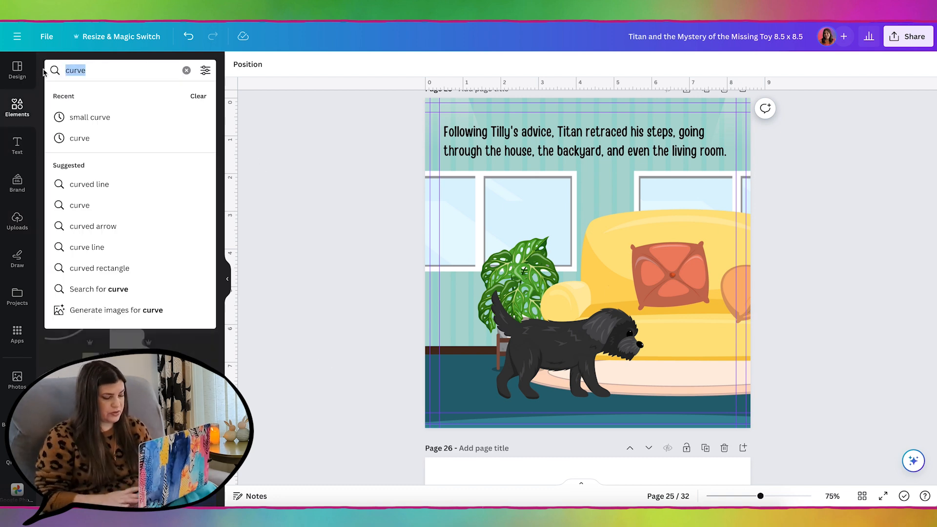
pyautogui.write('shadow')
pyautogui.press('Return')
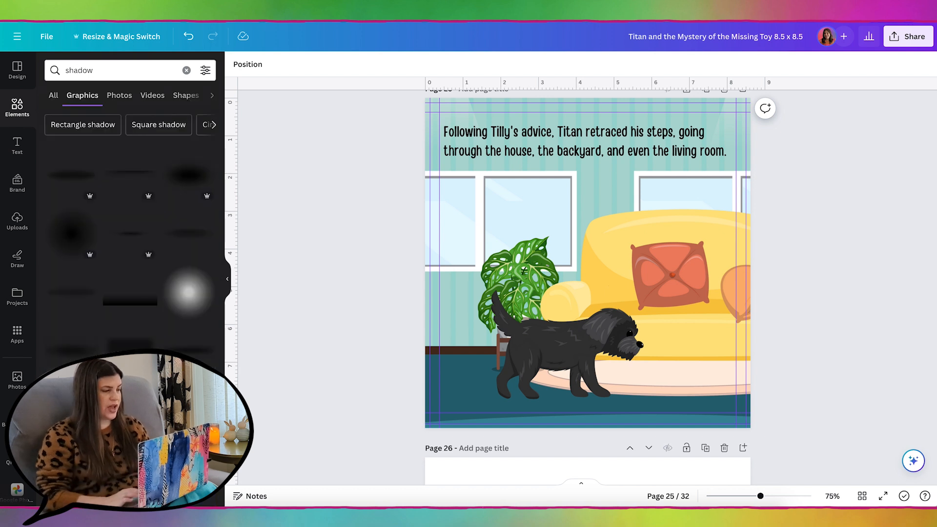
pyautogui.click(189, 232)
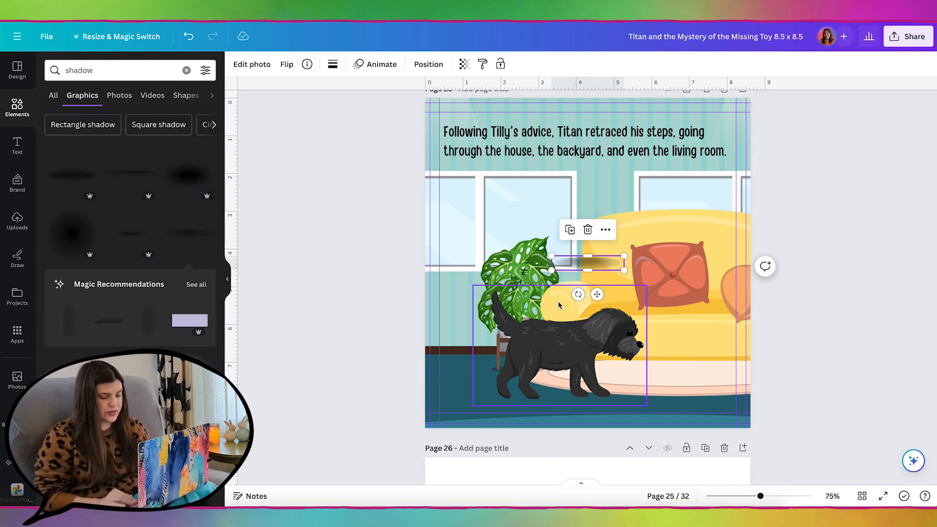
# Step: Enlarge the shadow, place it under the dog's feet behind the dog, and lower its opacity
pyautogui.moveTo(624, 267); pyautogui.dragTo(692, 283)
pyautogui.moveTo(630, 307); pyautogui.dragTo(543, 398)
pyautogui.hotkey('ctrl', '[')
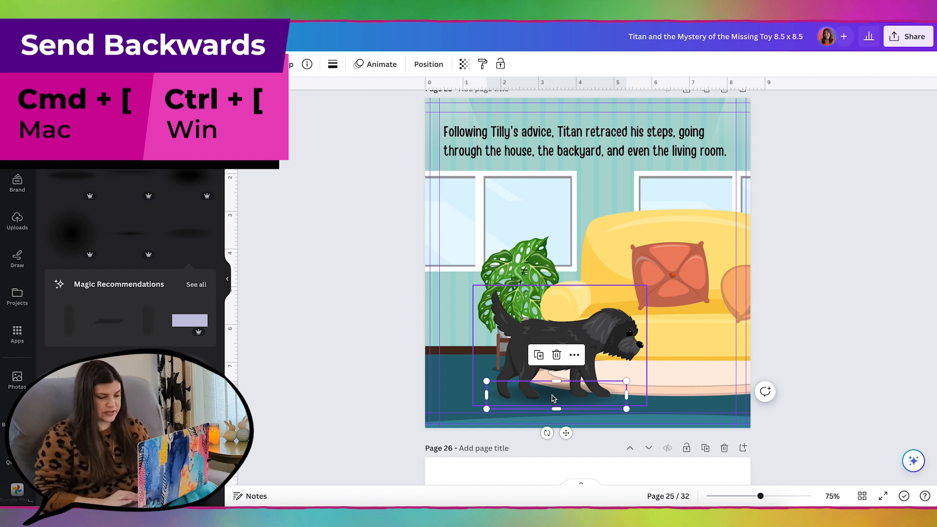
pyautogui.click(465, 65)
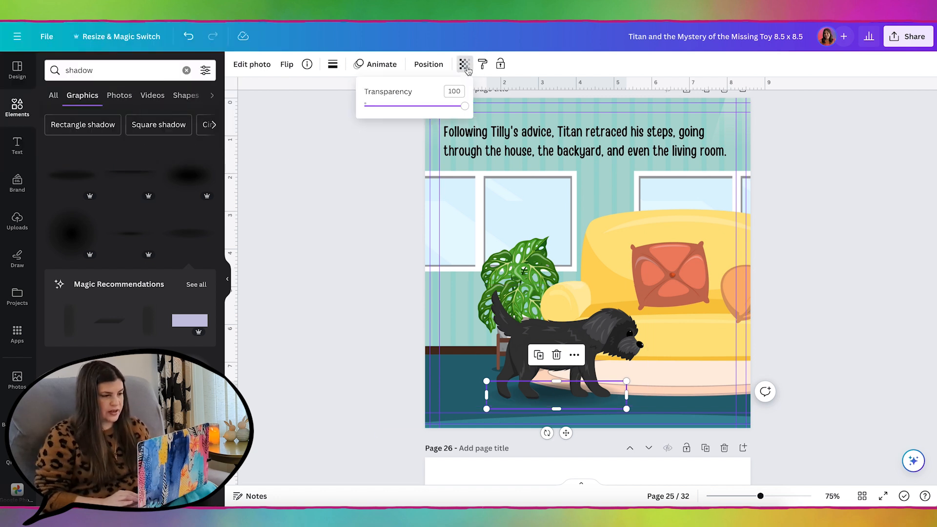
pyautogui.moveTo(460, 113); pyautogui.dragTo(434, 106)
pyautogui.click(385, 274)
pyautogui.click(372, 300)
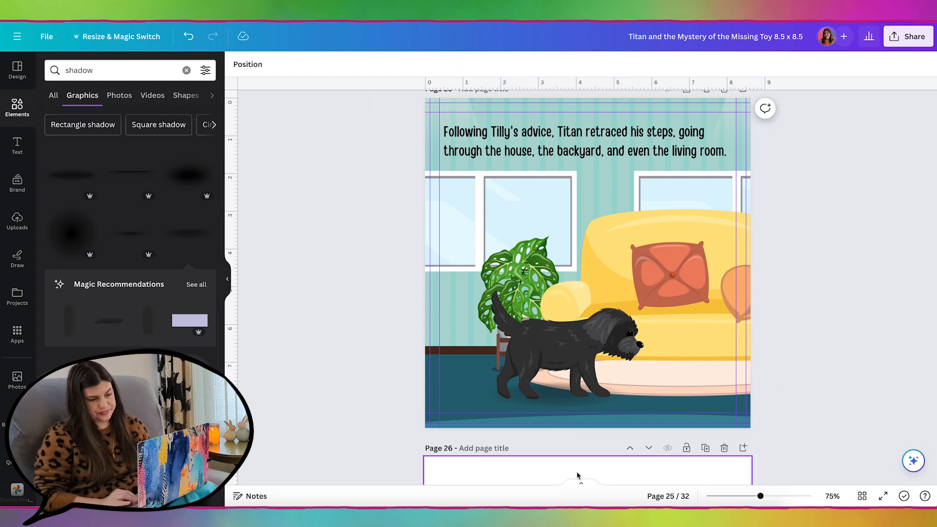
# Step: Add a second copy of the oval shadow near the dog's front paws and make it partly transparent
pyautogui.click(564, 398)
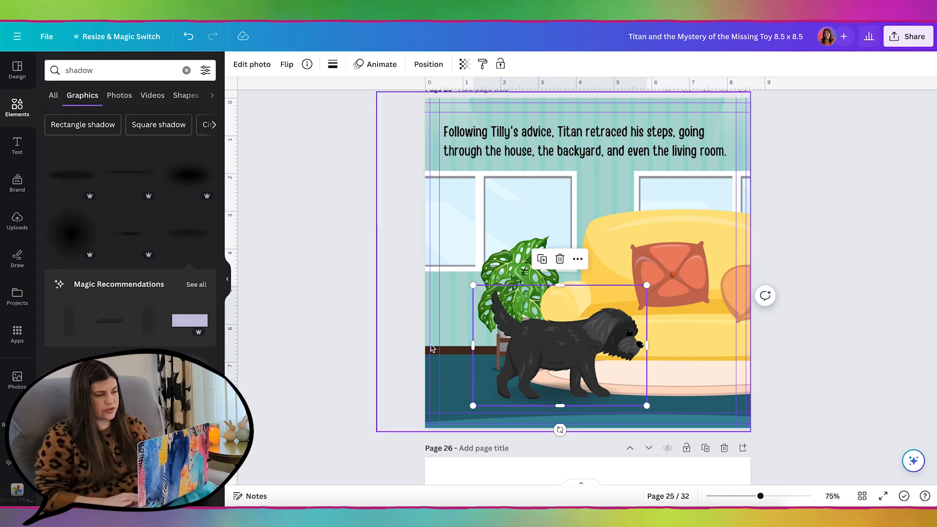
pyautogui.click(195, 239)
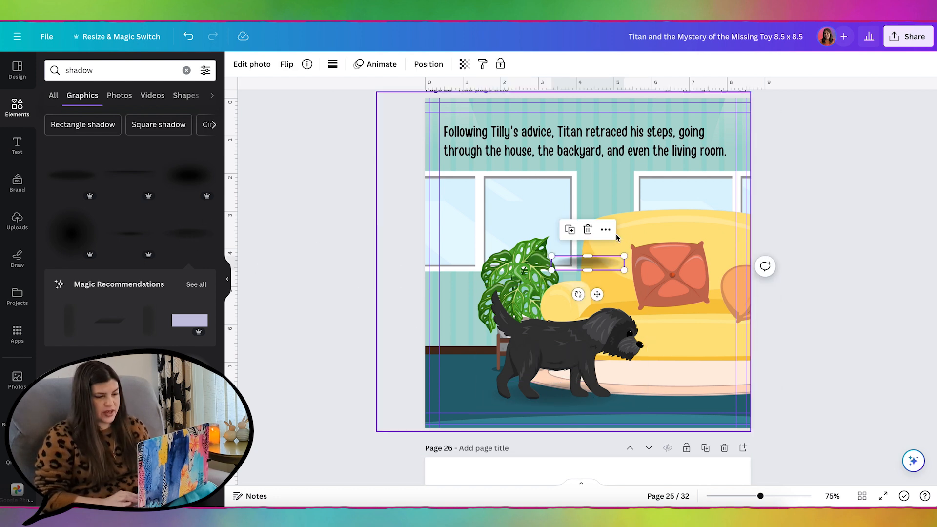
pyautogui.moveTo(604, 265); pyautogui.dragTo(640, 397)
pyautogui.click(465, 63)
pyautogui.moveTo(464, 105); pyautogui.dragTo(432, 104)
pyautogui.click(334, 299)
# Step: Export all 32 pages to Simplebooklet Flip as a flipbook preview
pyautogui.scroll(1, 335, 299)
pyautogui.click(899, 38)
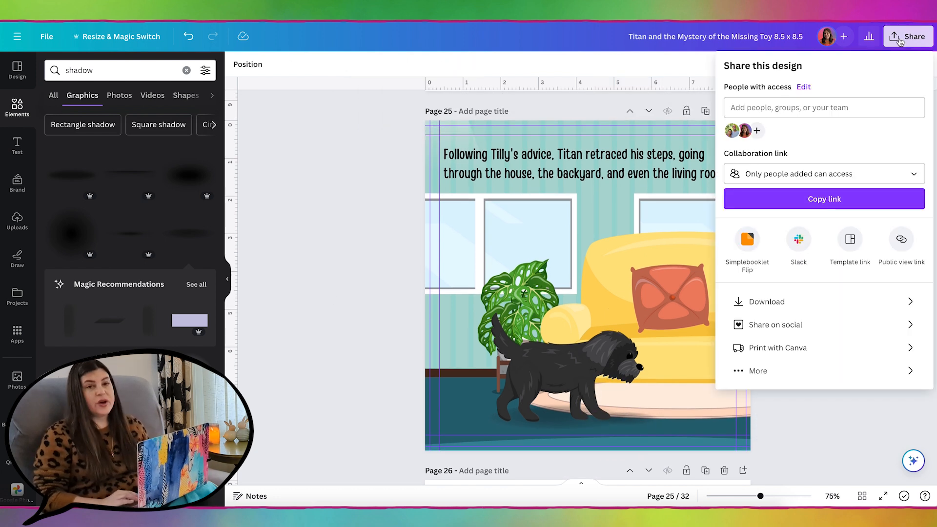
pyautogui.click(748, 243)
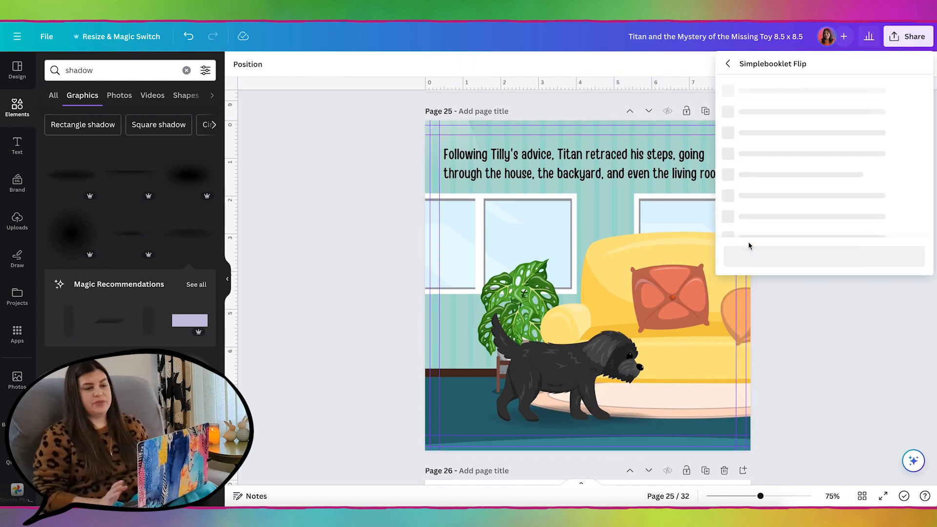
pyautogui.click(838, 118)
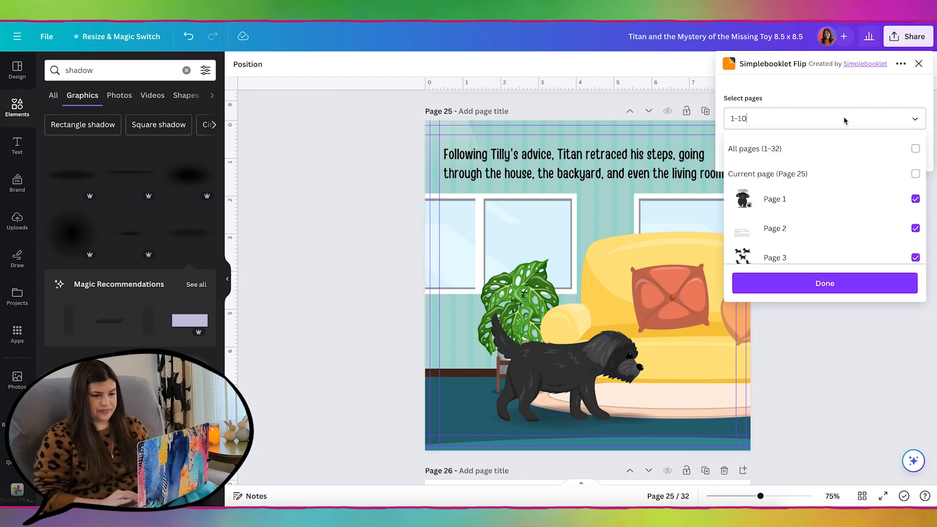
pyautogui.click(833, 149)
pyautogui.click(821, 283)
pyautogui.click(819, 161)
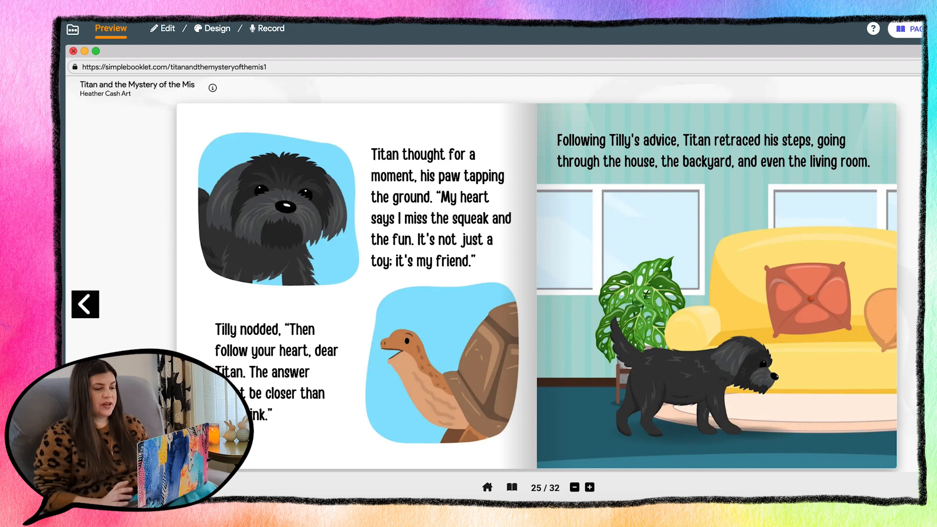